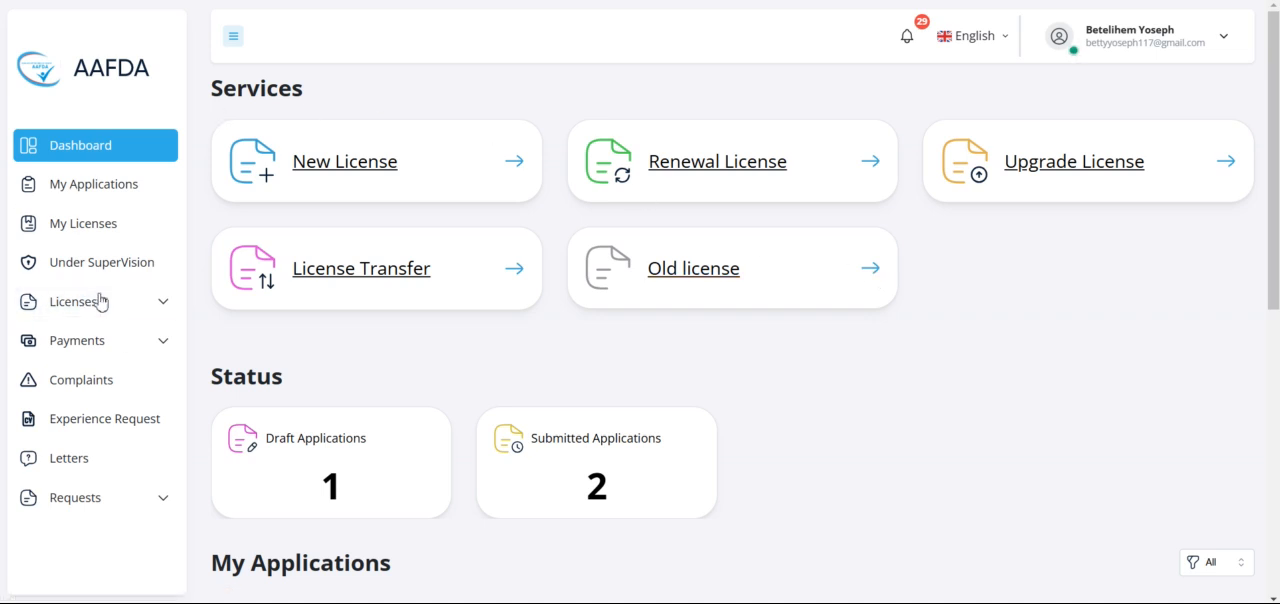
# Step: Start a license transfer application and set its address to sub city Arada and Woreda 5
pyautogui.click(146, 303)
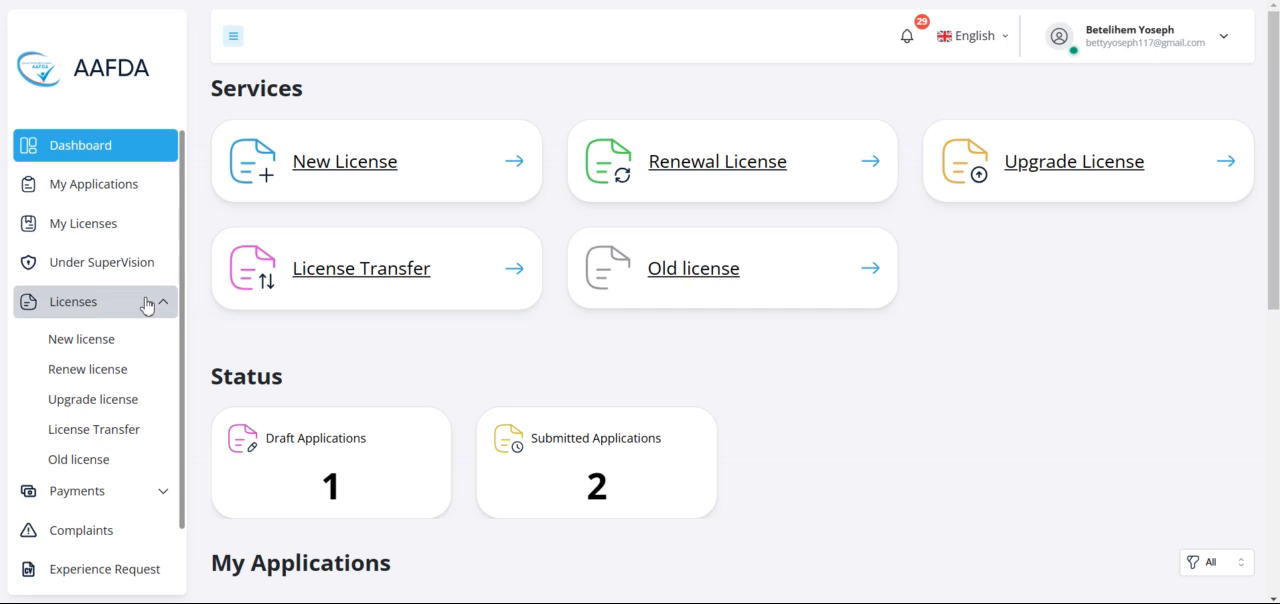
pyautogui.click(120, 433)
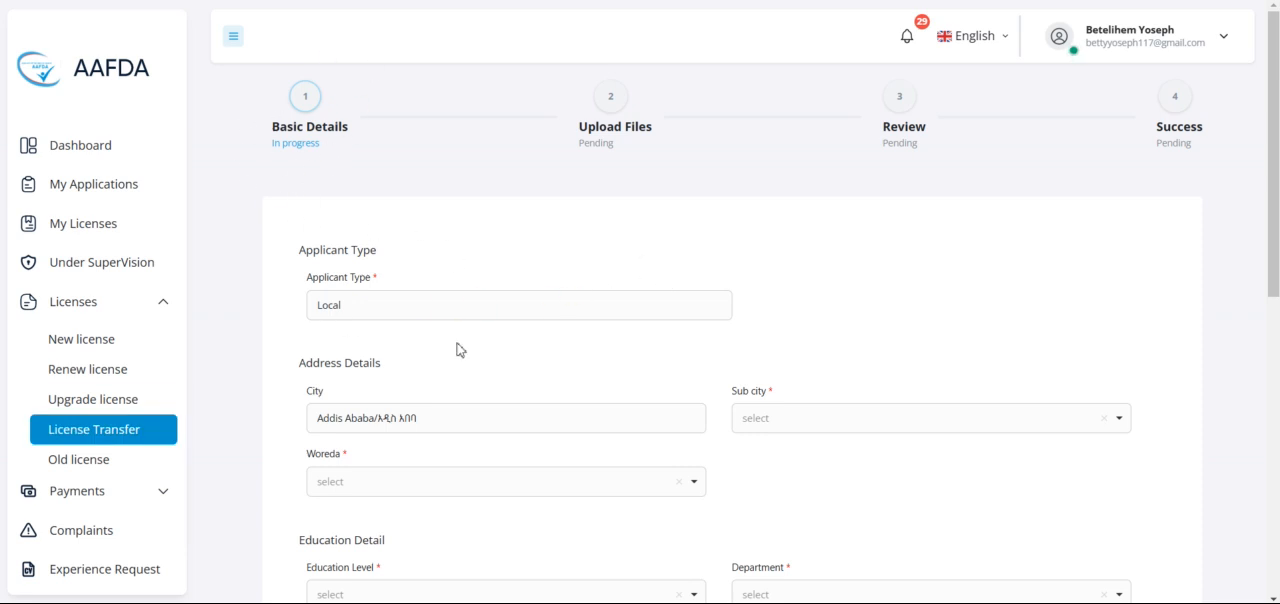
pyautogui.scroll(-2, 679, 352)
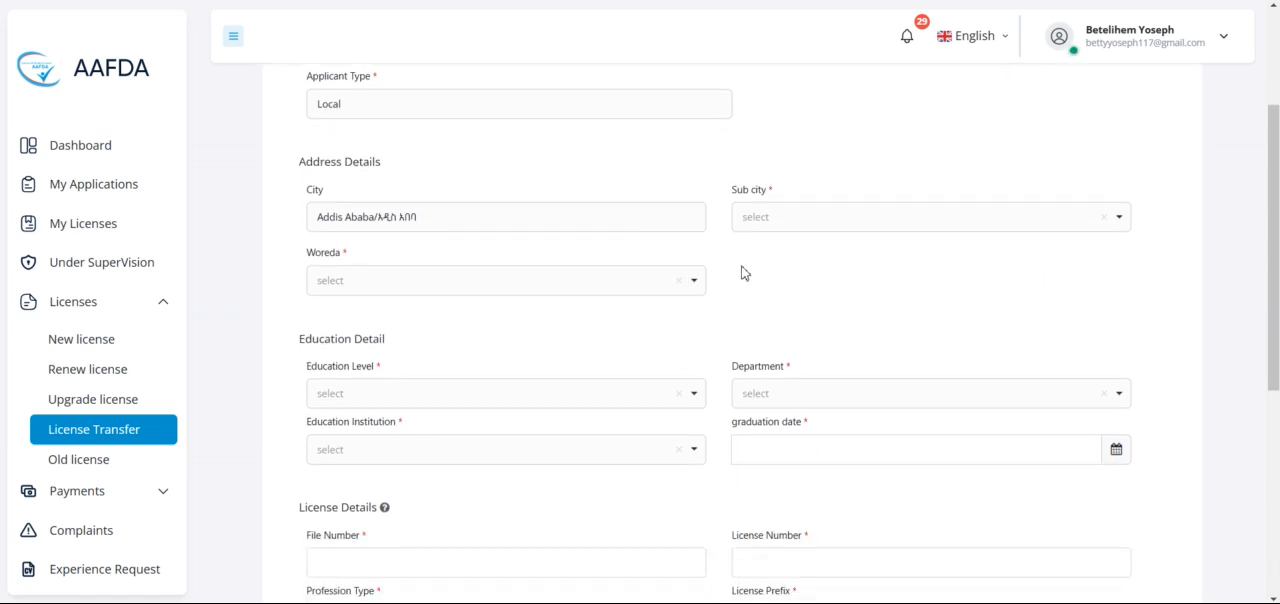
pyautogui.click(950, 229)
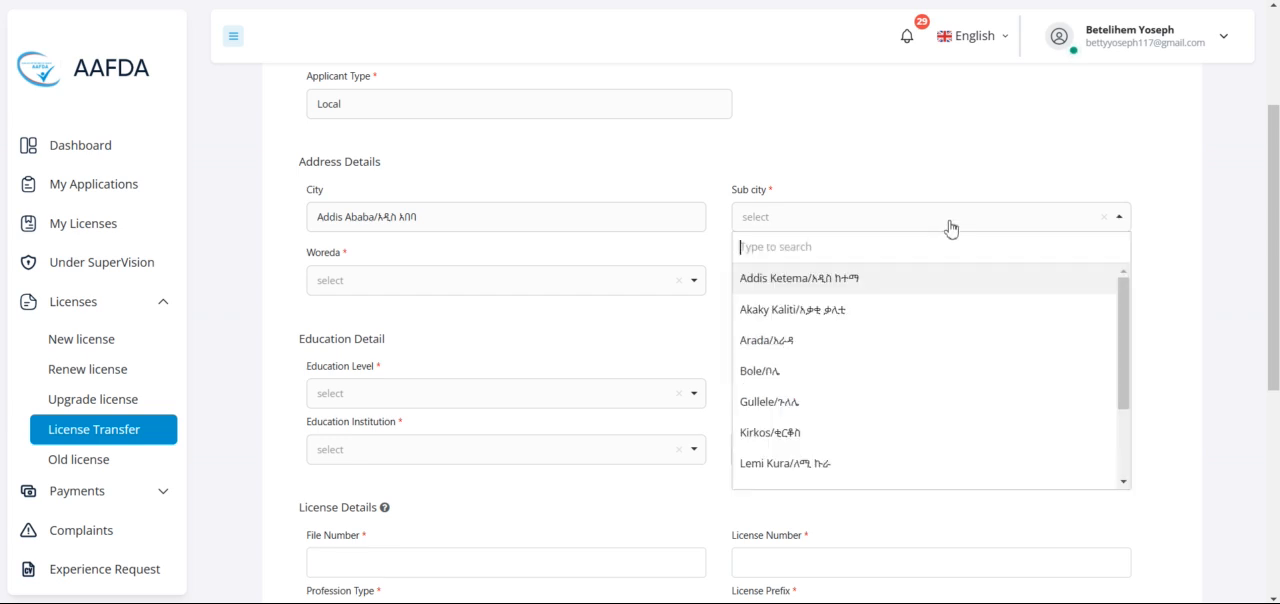
pyautogui.click(848, 342)
pyautogui.click(571, 283)
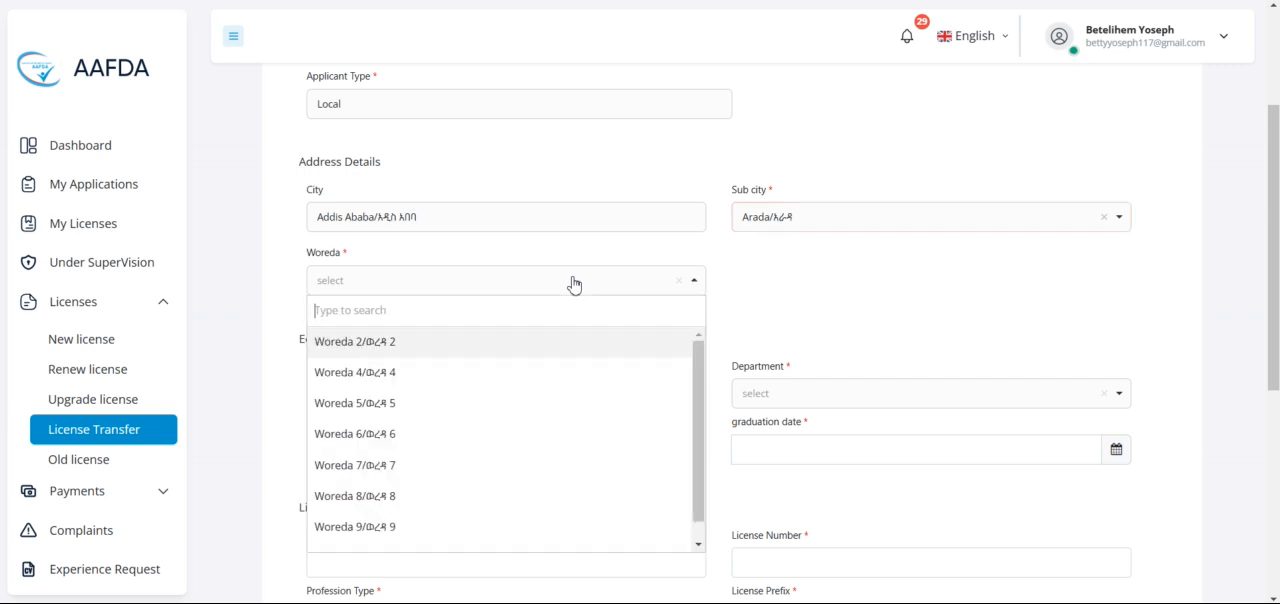
pyautogui.click(522, 409)
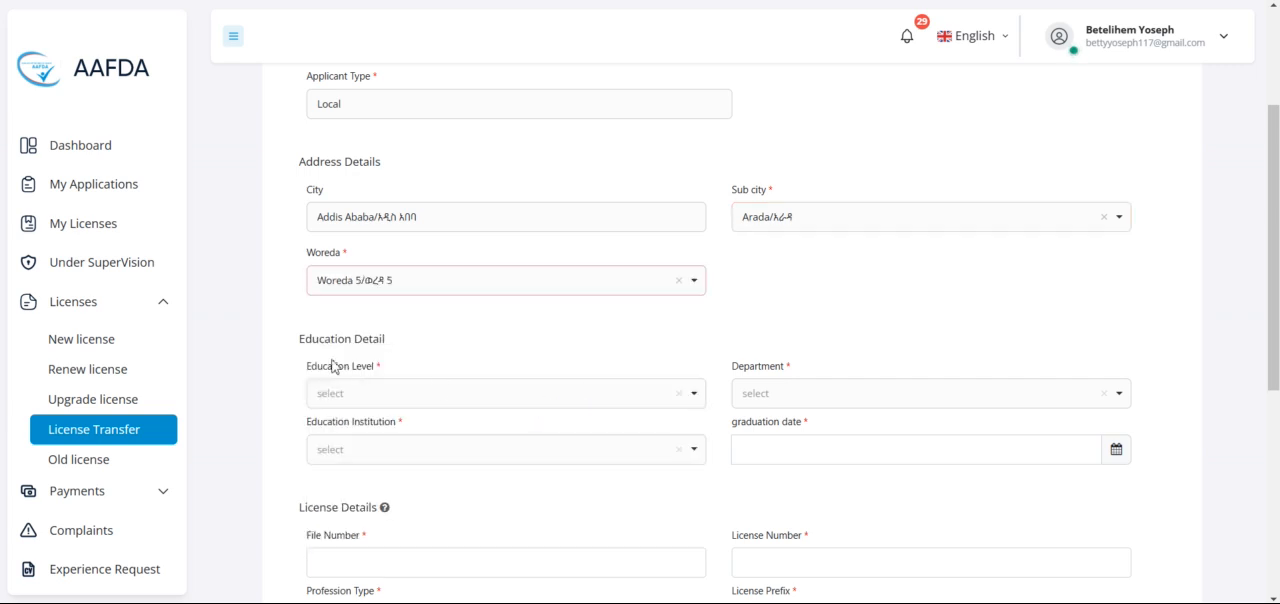
# Step: Set the education level to MSC degree, the department to Nursing and the institution to Addis Ababa Science and Technology University
pyautogui.scroll(-1, 594, 397)
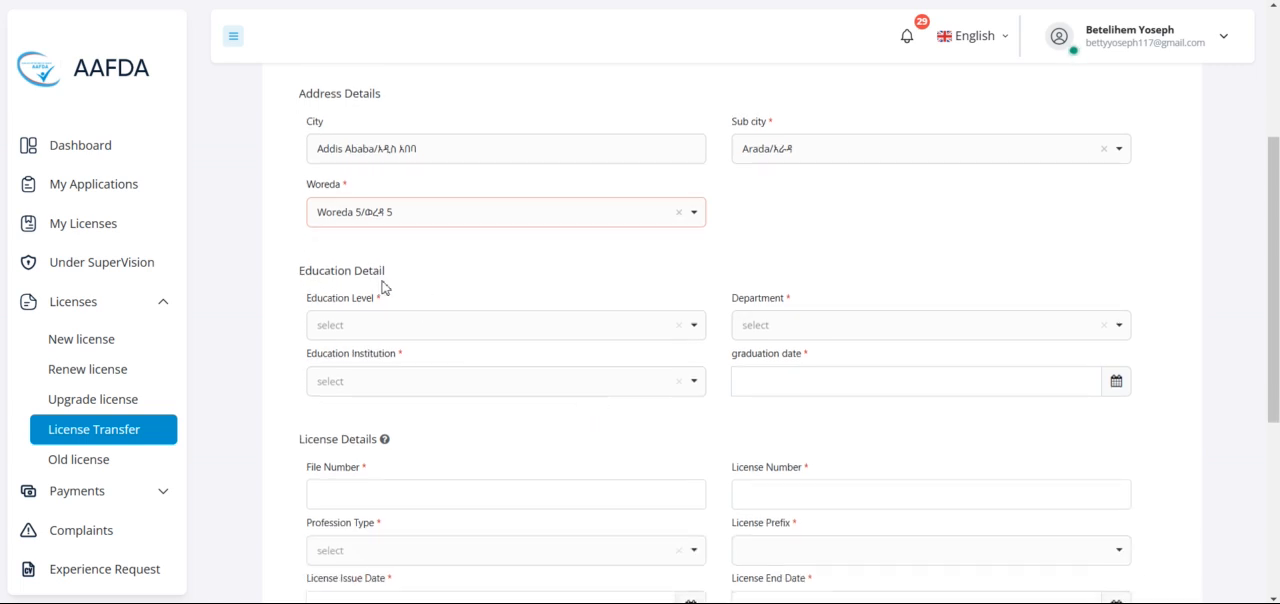
pyautogui.click(576, 336)
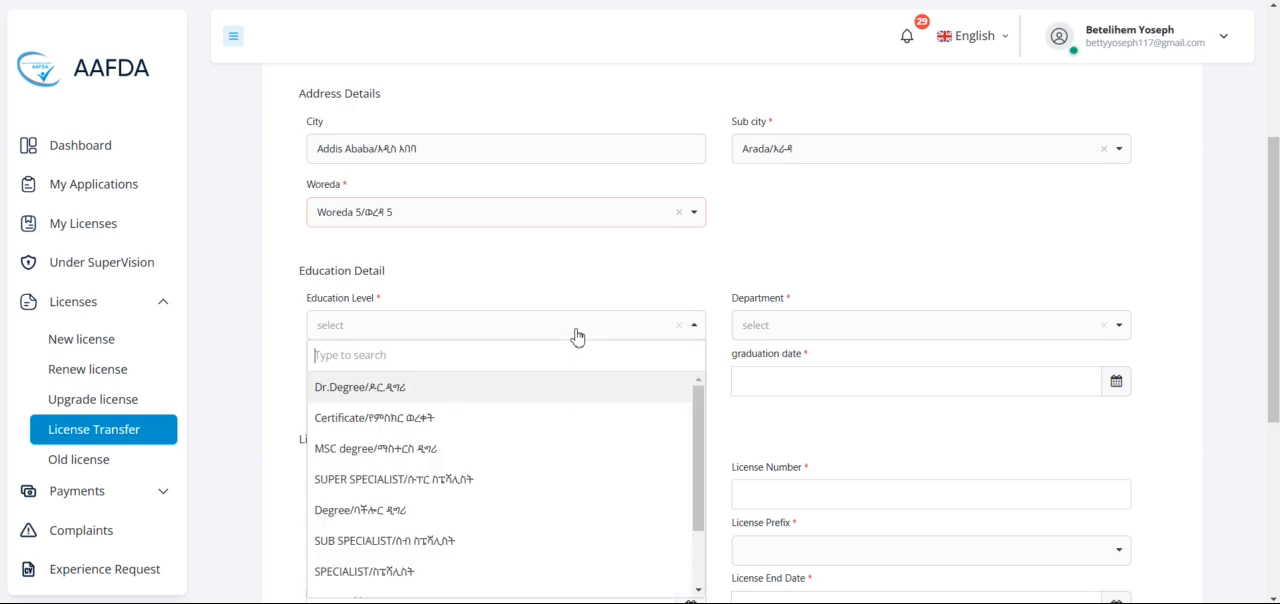
pyautogui.click(467, 453)
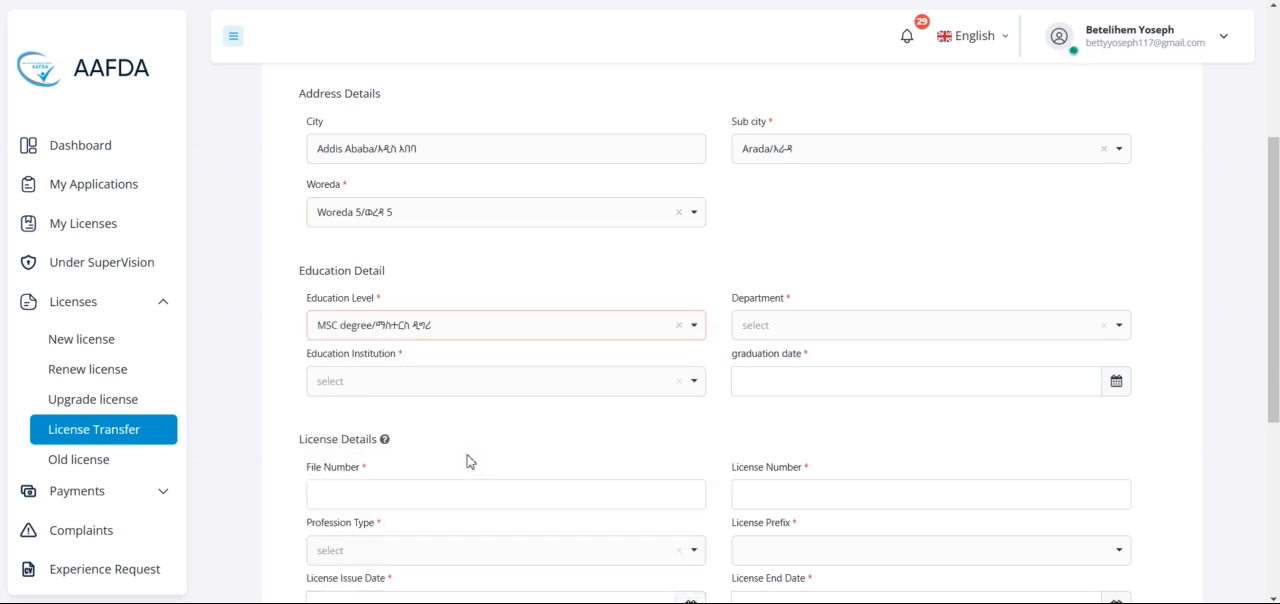
pyautogui.click(928, 334)
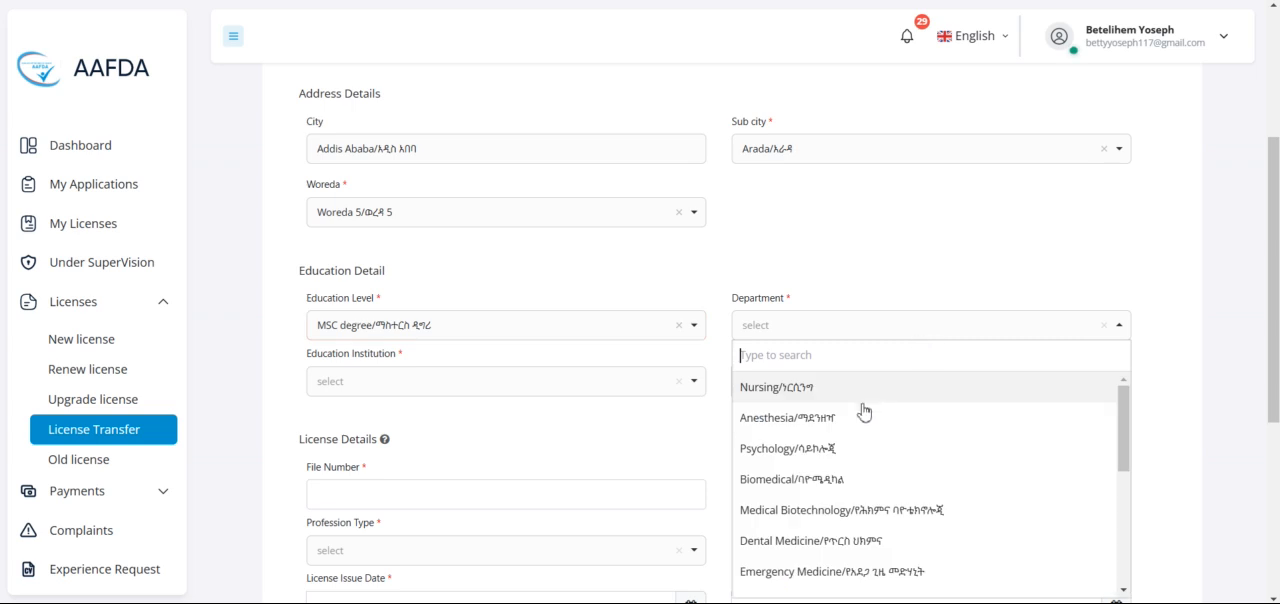
pyautogui.click(850, 397)
pyautogui.click(565, 391)
pyautogui.click(476, 484)
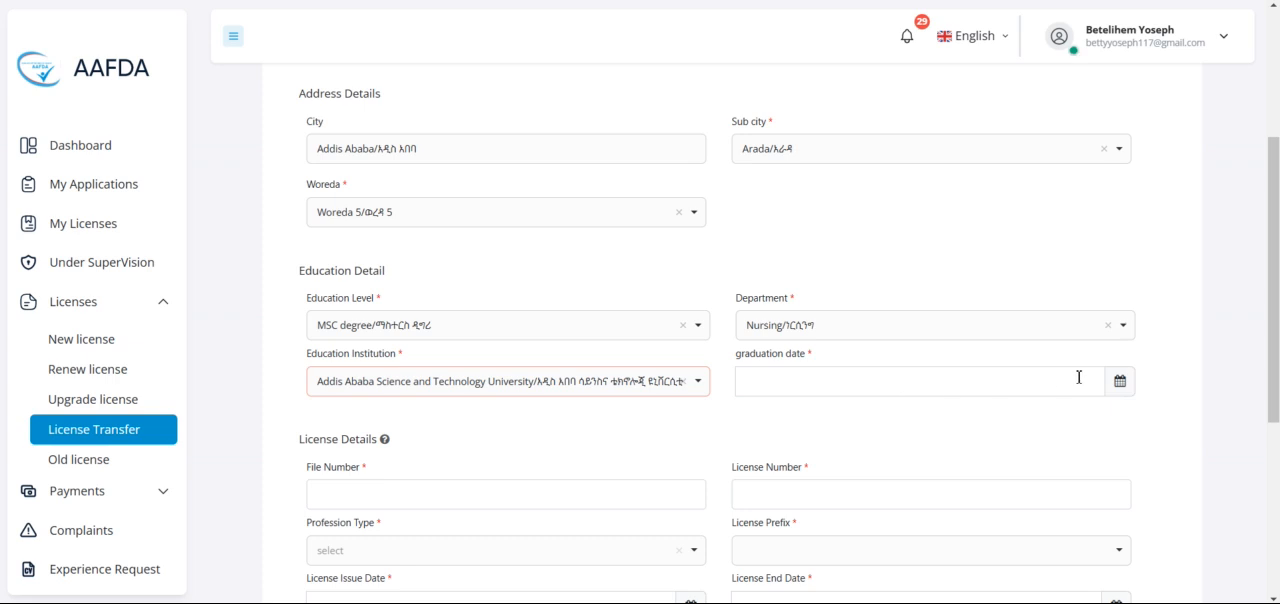
# Step: Set the graduation date in the education details to 2024-01-04
pyautogui.click(1120, 383)
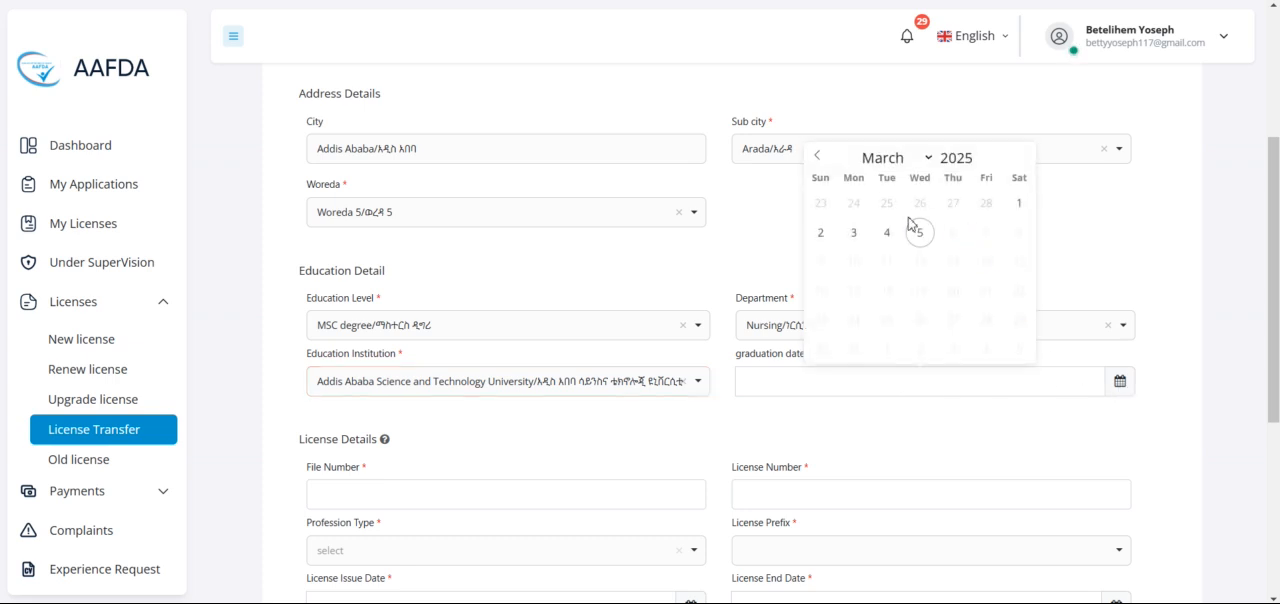
pyautogui.click(877, 162)
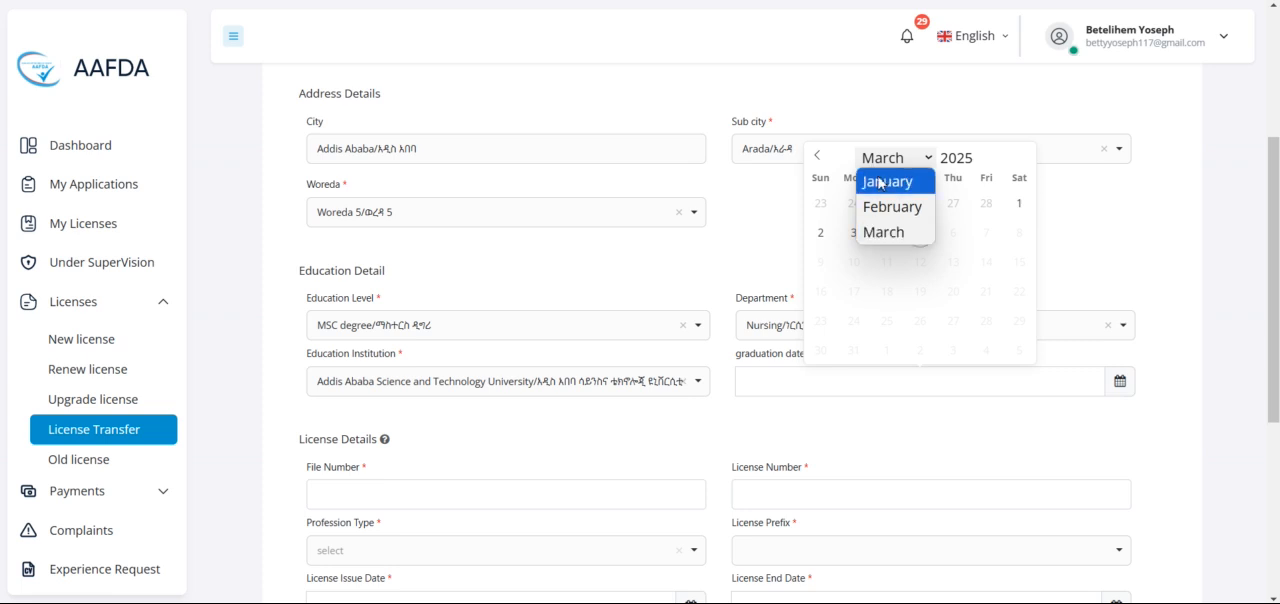
pyautogui.click(818, 160)
pyautogui.click(818, 158)
pyautogui.click(819, 160)
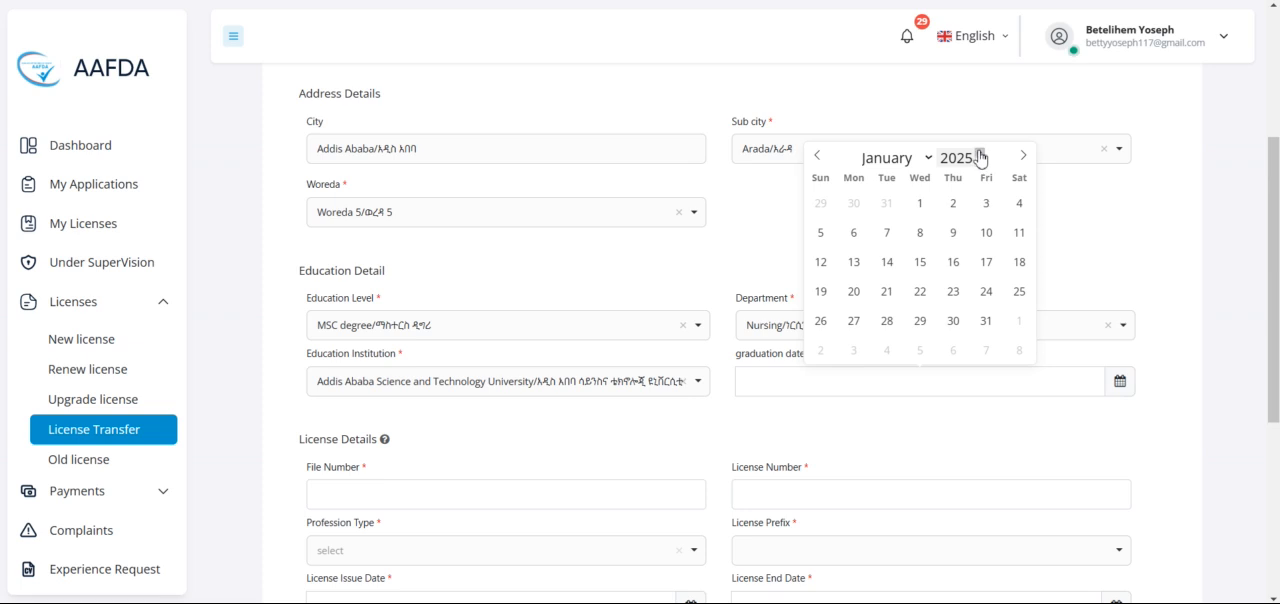
pyautogui.click(985, 163)
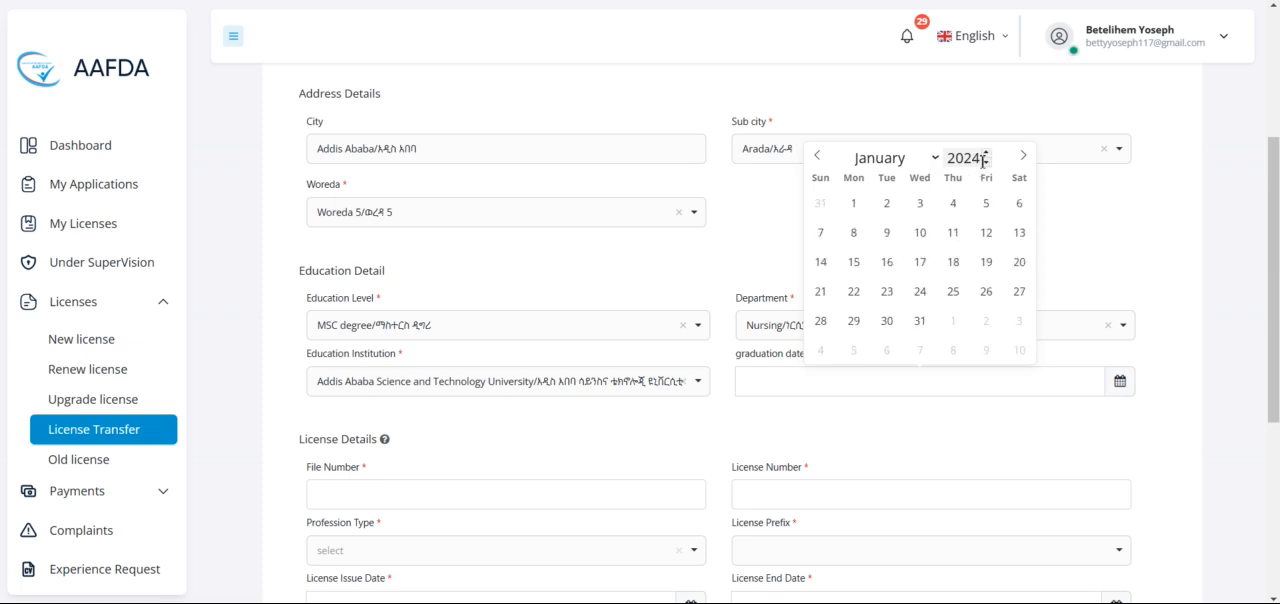
pyautogui.click(953, 204)
# Step: Enter the applicant's file number and license number in the license details
pyautogui.scroll(-2, 602, 404)
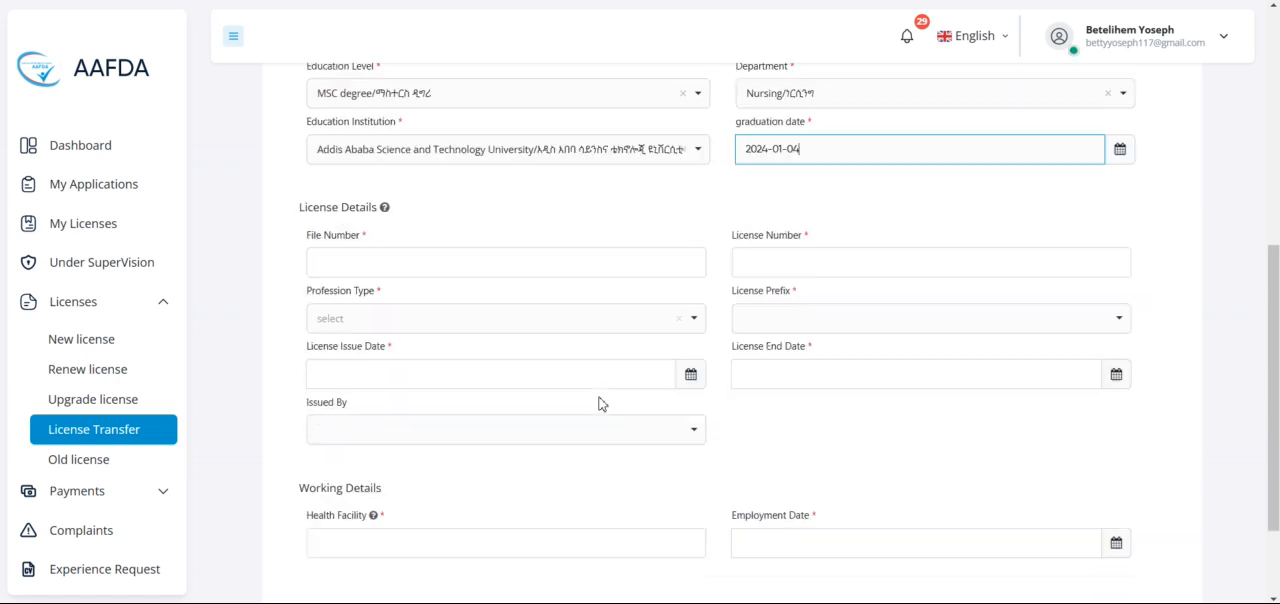
pyautogui.scroll(-1, 601, 404)
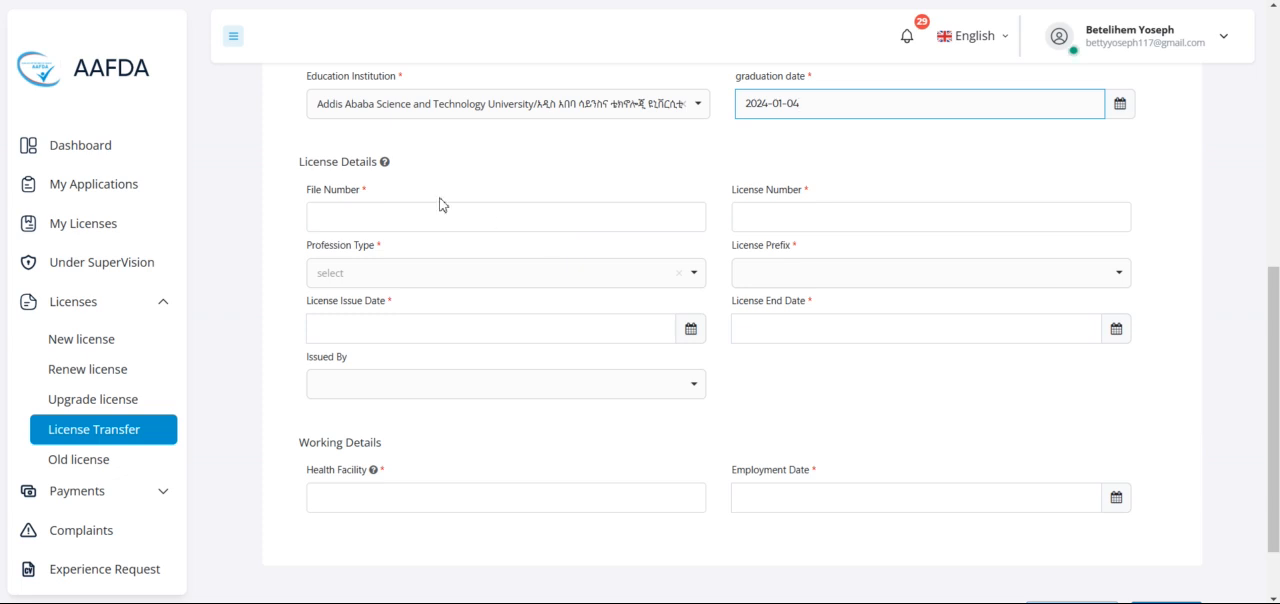
pyautogui.click(329, 217)
pyautogui.write('11000')
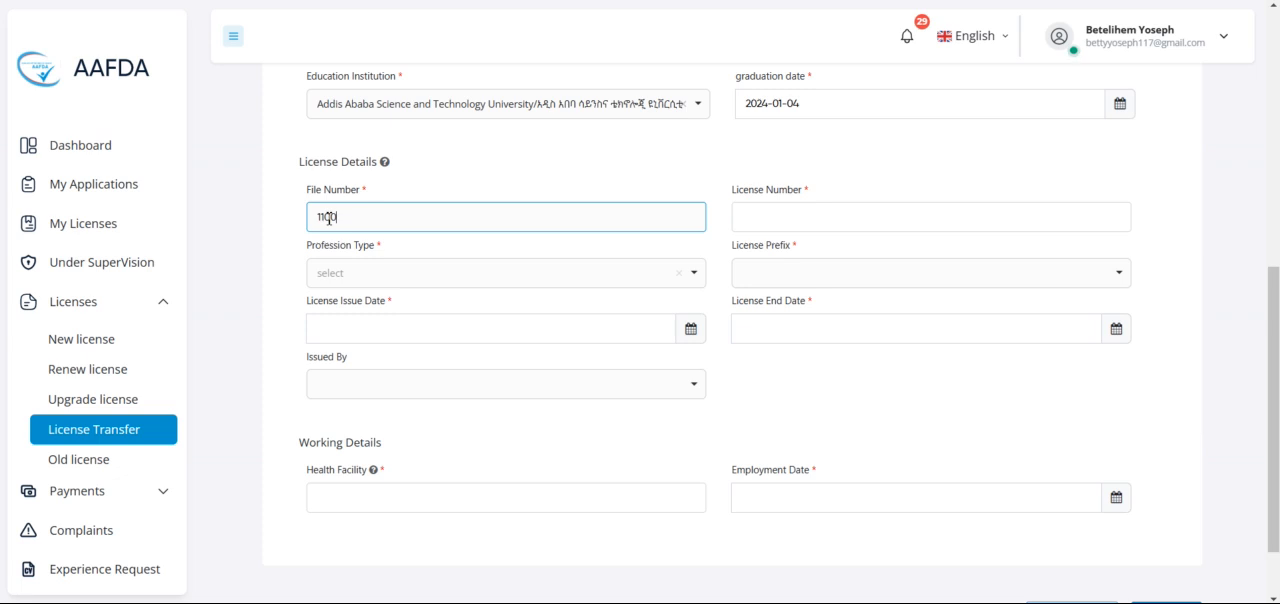
pyautogui.click(774, 222)
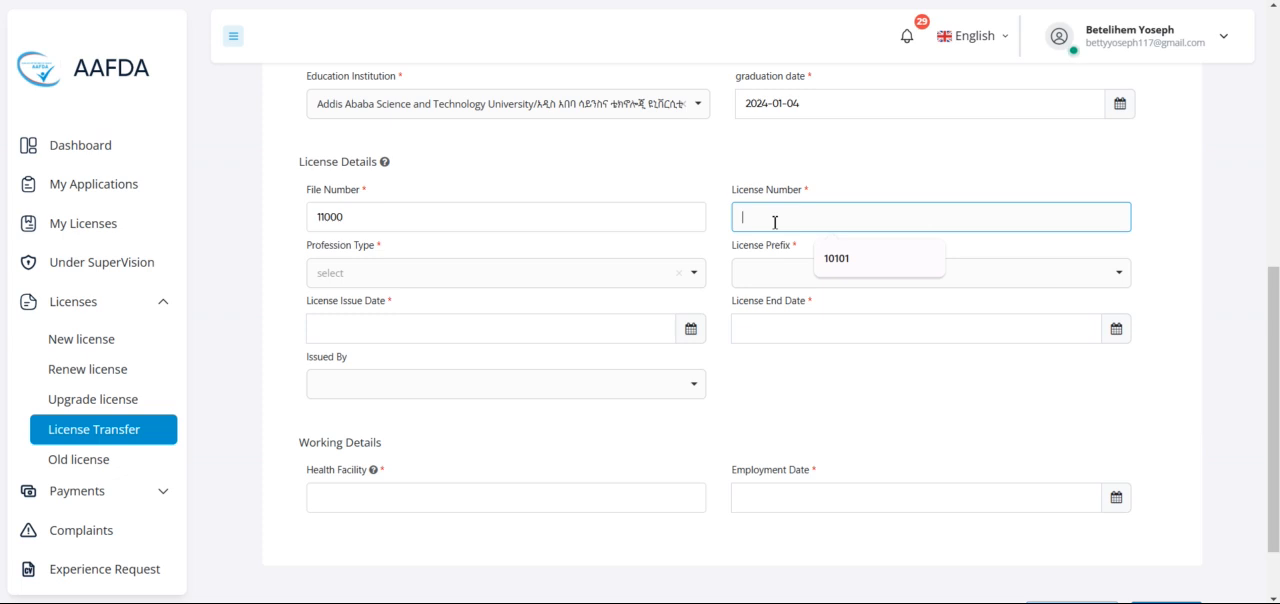
pyautogui.write('656565')
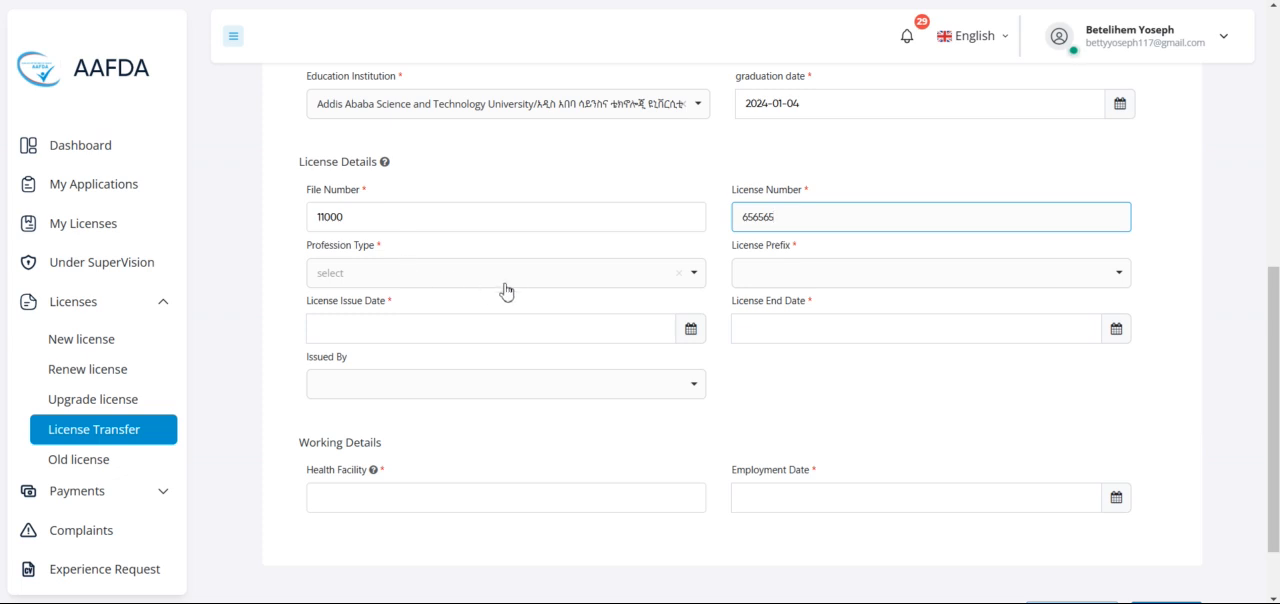
# Step: Set the profession type to Emergency Medical And Critical Care Nurse Professional Specialist with the license prefix Senior
pyautogui.click(549, 284)
pyautogui.click(496, 386)
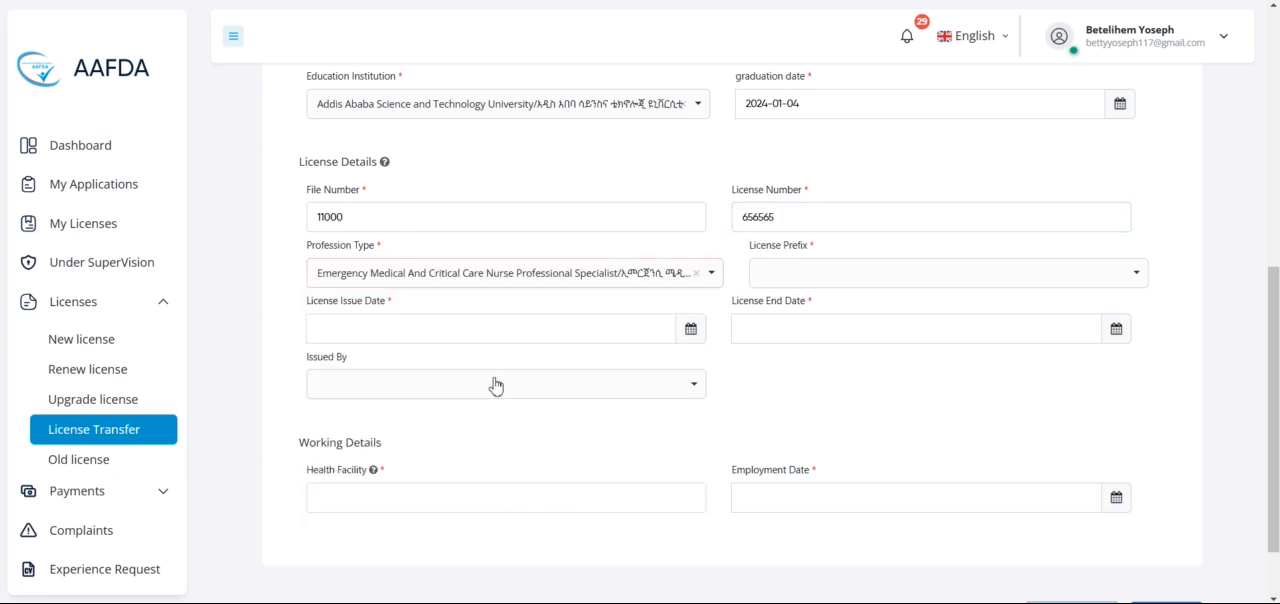
pyautogui.click(872, 284)
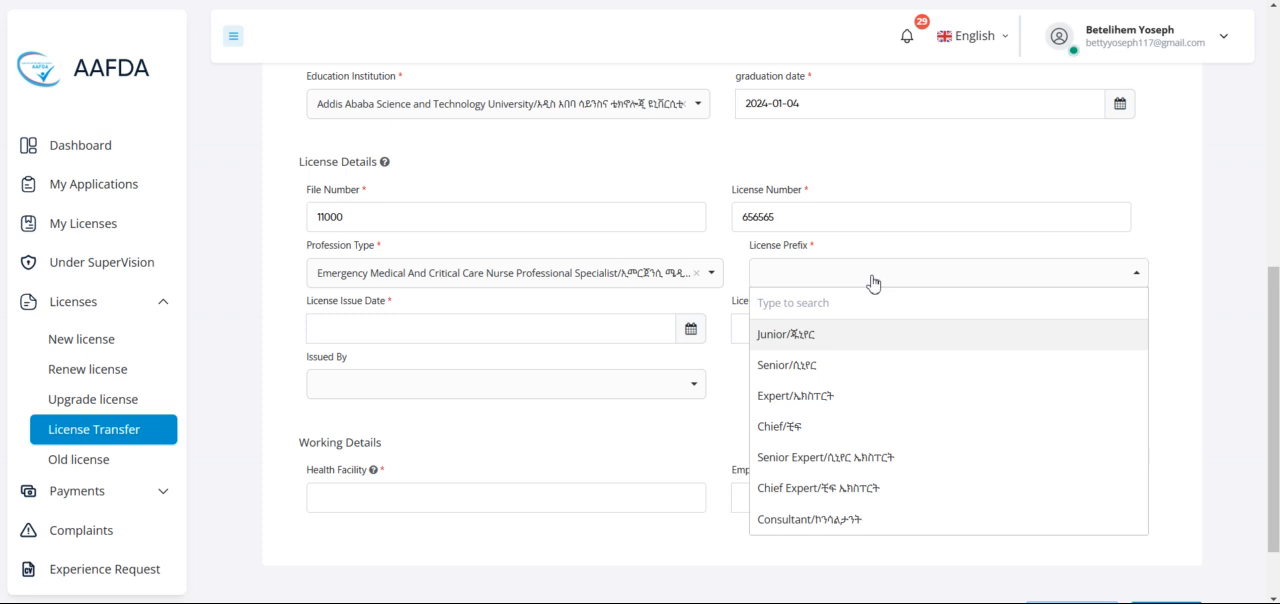
pyautogui.click(797, 364)
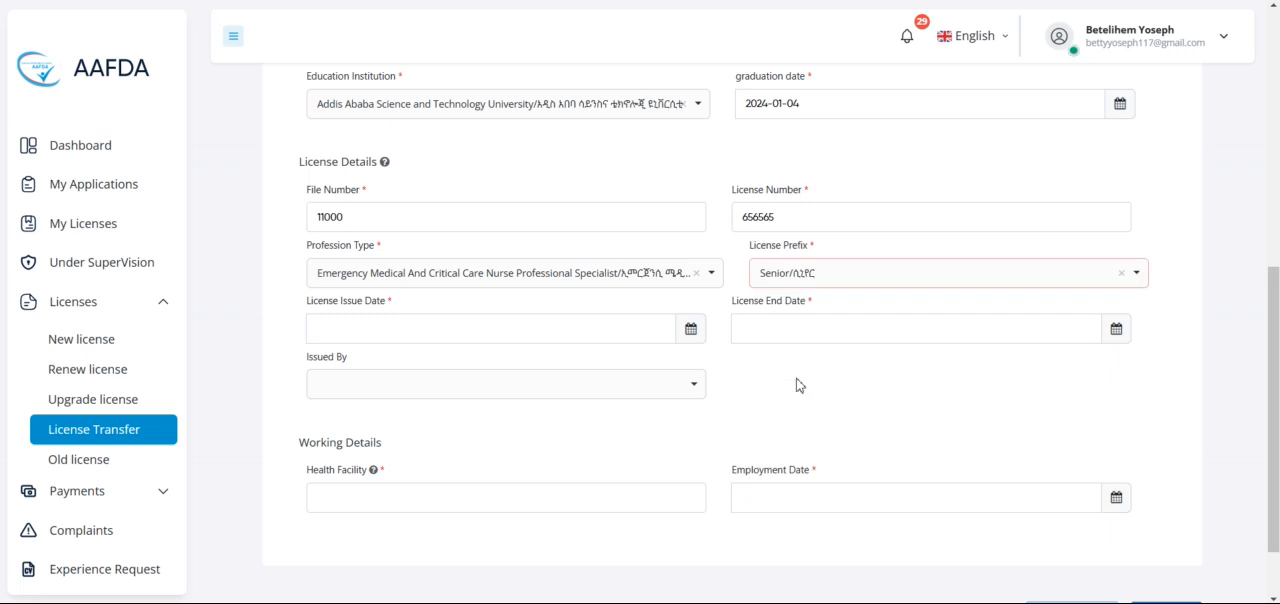
# Step: Set the license issue date to 2024-12-04
pyautogui.click(690, 329)
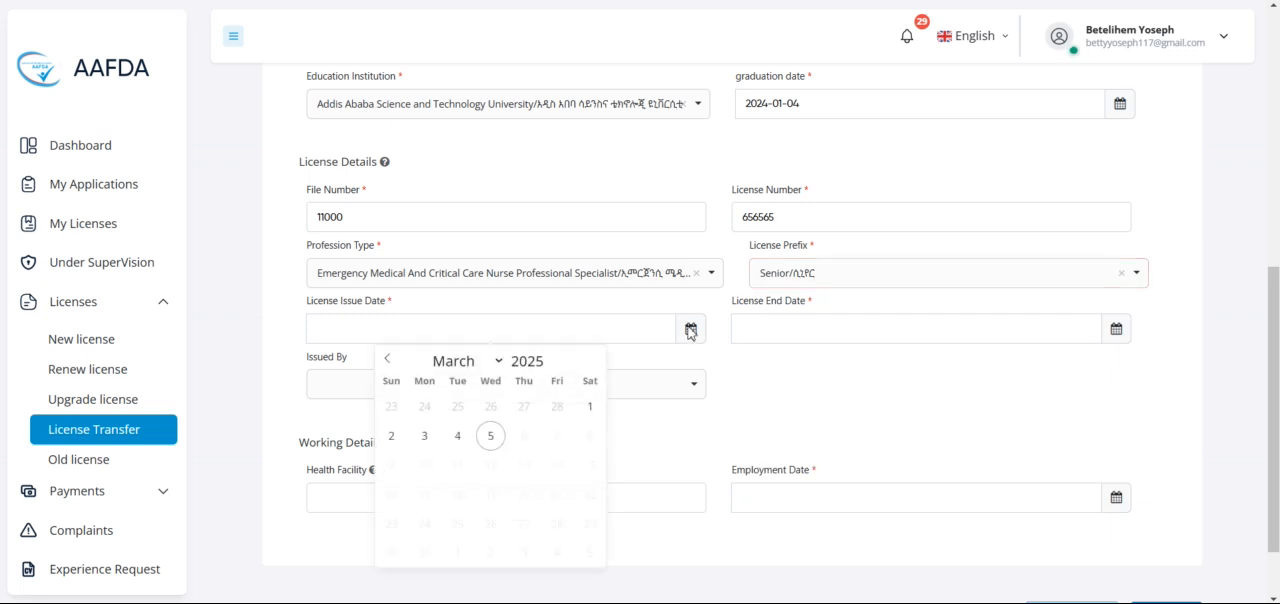
pyautogui.click(391, 360)
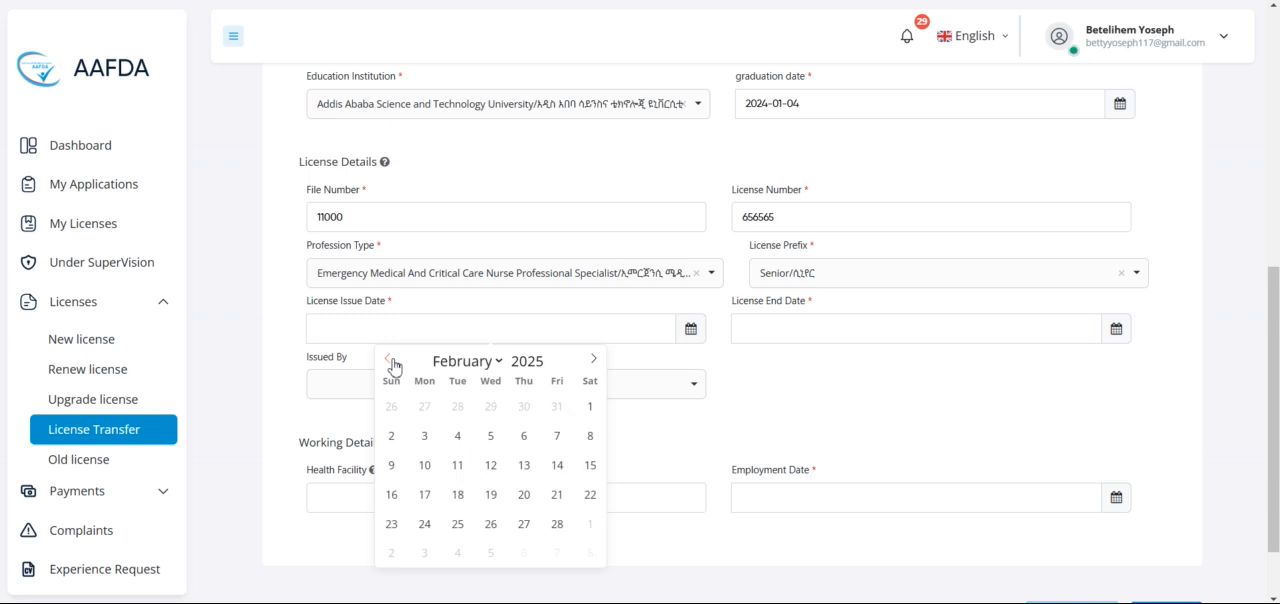
pyautogui.click(444, 364)
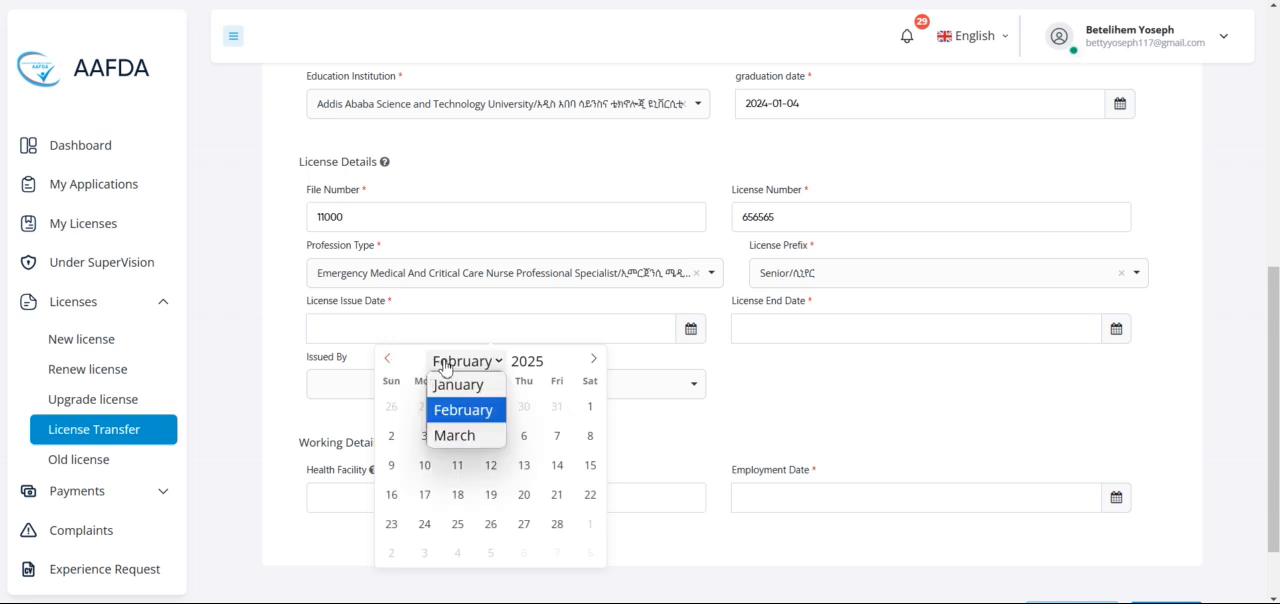
pyautogui.click(390, 362)
pyautogui.click(390, 364)
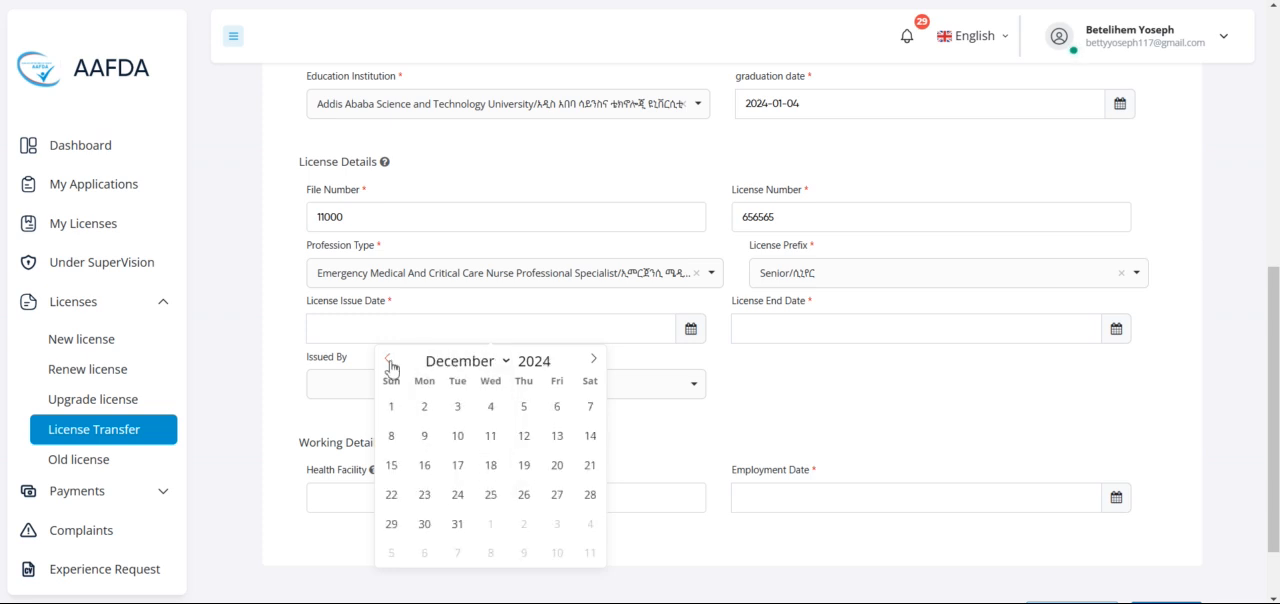
pyautogui.click(463, 371)
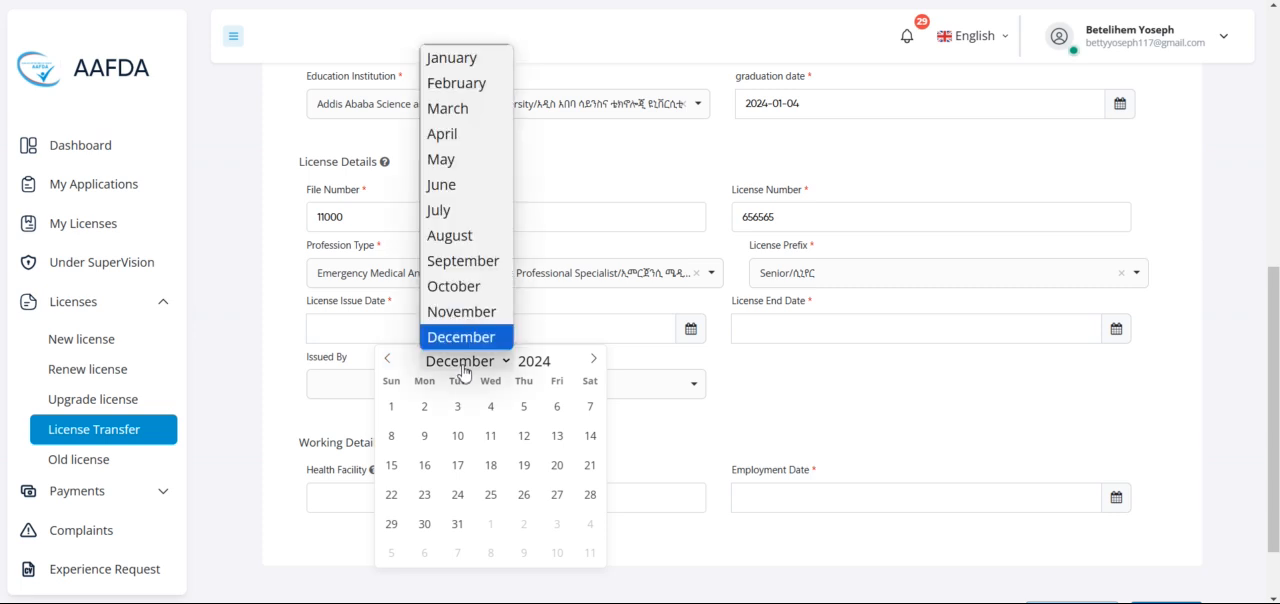
pyautogui.click(493, 418)
pyautogui.click(492, 416)
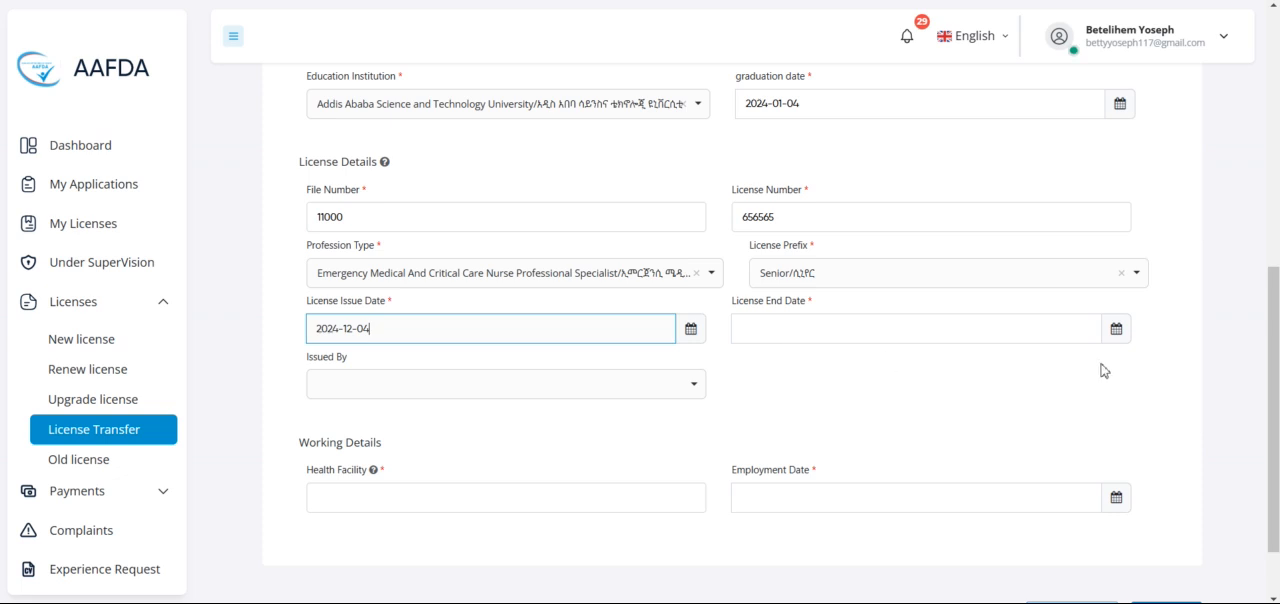
# Step: Set the license end date to 2025-03-04 and the issuing authority to Dire Dawa administration Health bureau
pyautogui.click(1116, 330)
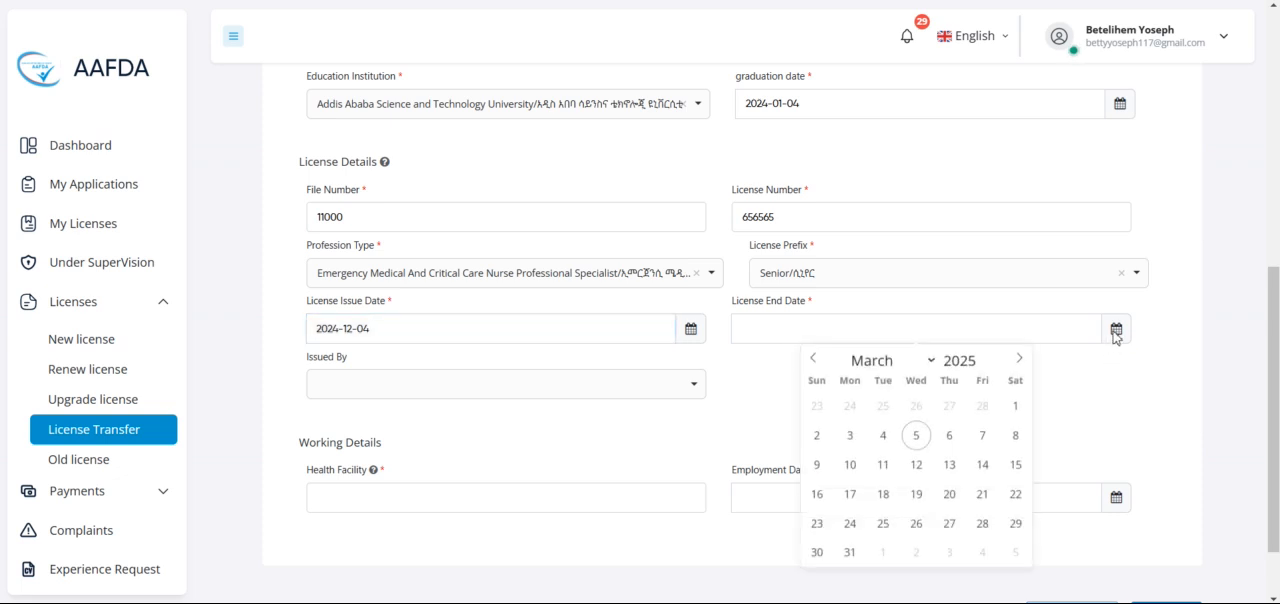
pyautogui.click(884, 440)
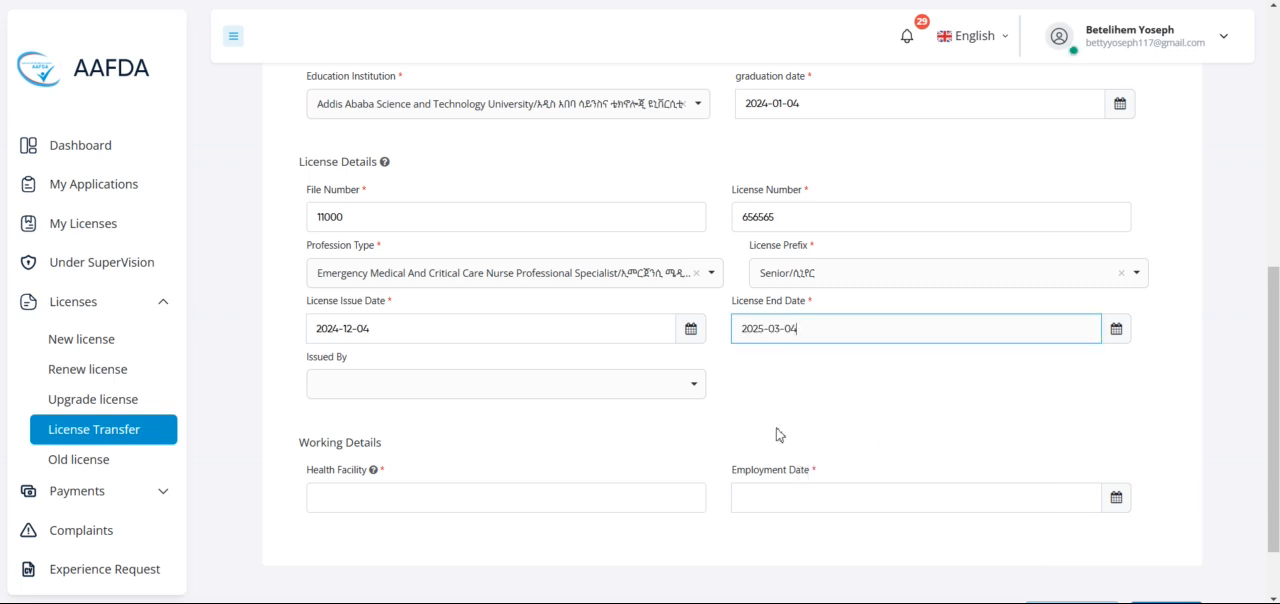
pyautogui.click(694, 388)
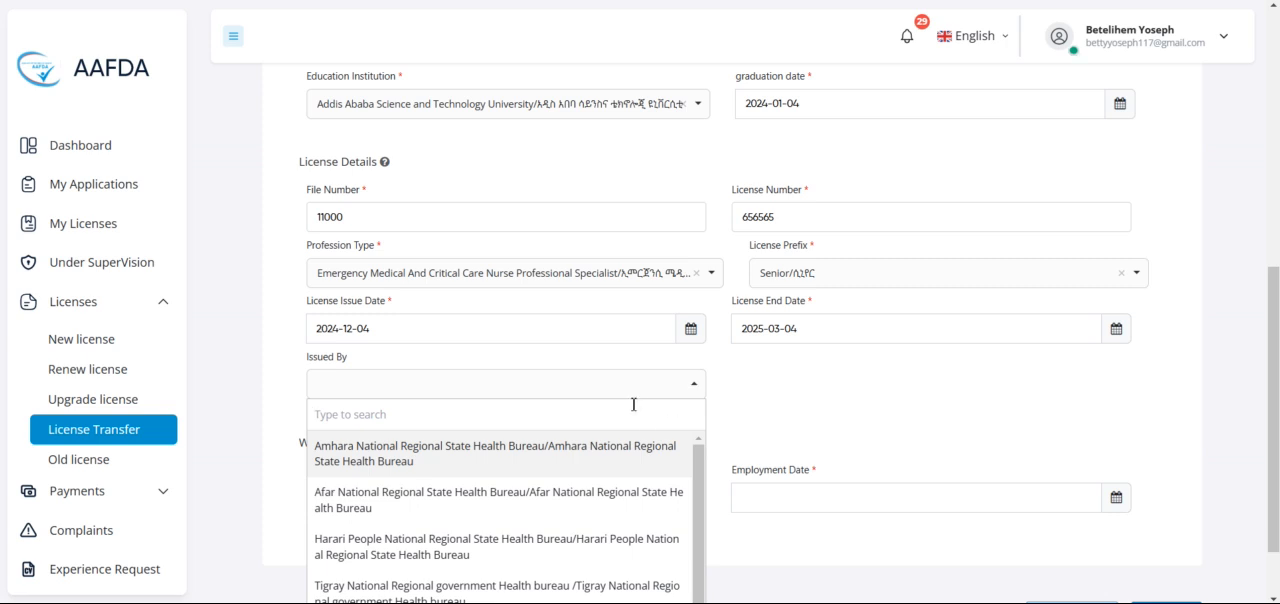
pyautogui.scroll(-1, 514, 394)
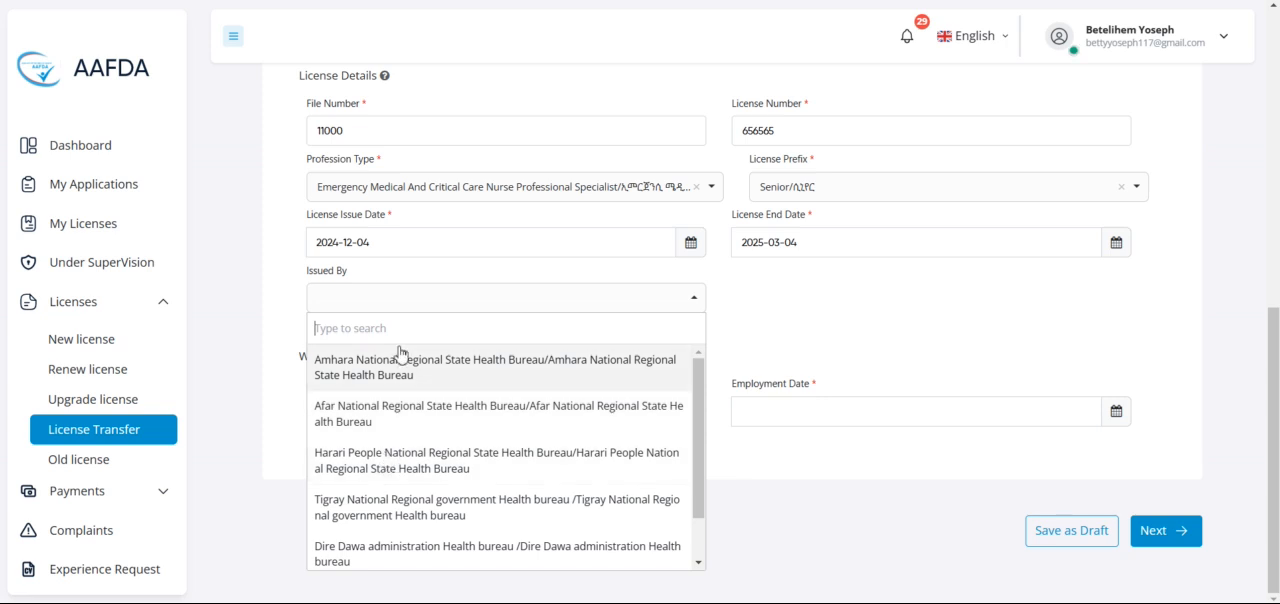
pyautogui.scroll(-1, 400, 503)
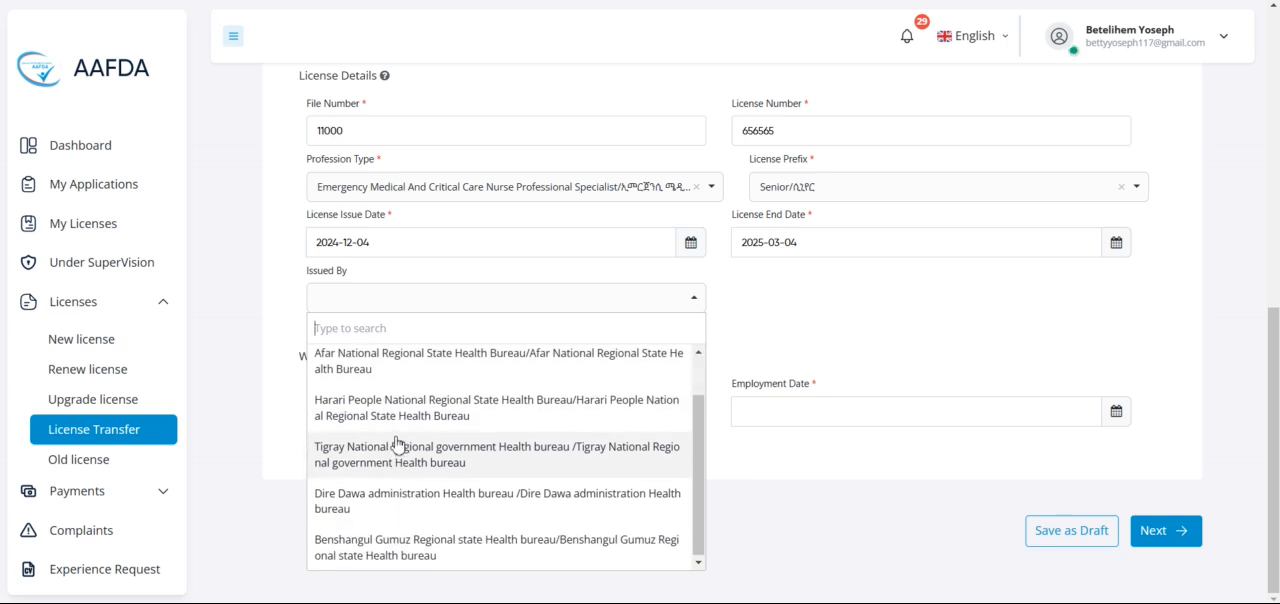
pyautogui.click(378, 497)
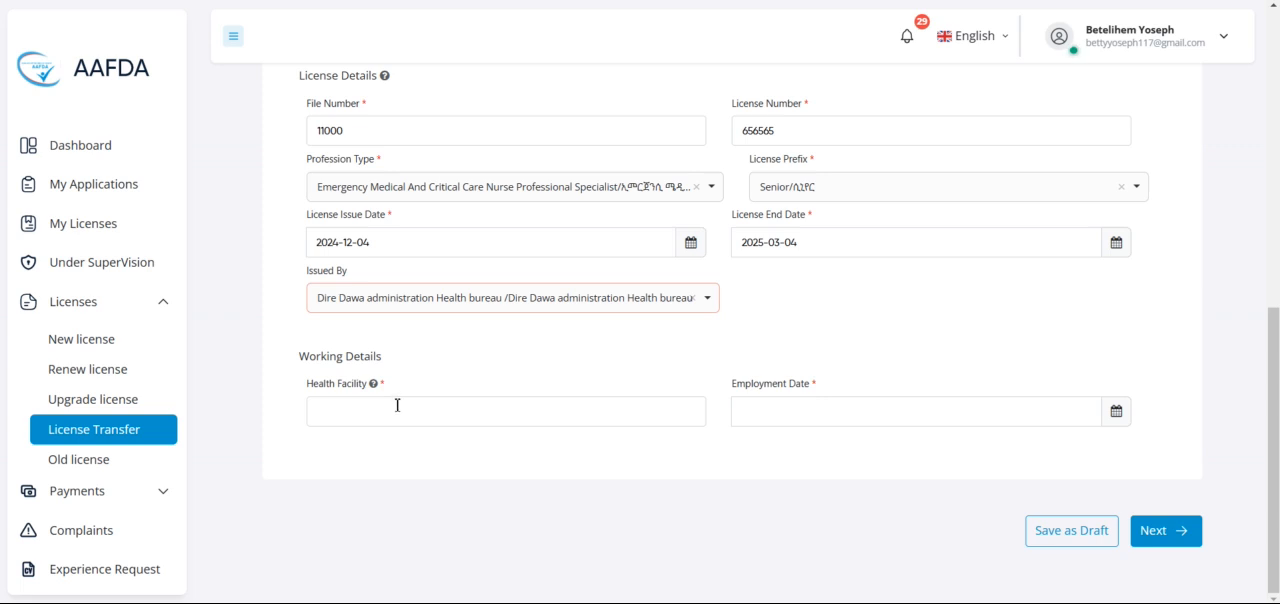
# Step: Enter Haleluya Hospital as the health facility and set the employment date to 2025-02-04 in the working details
pyautogui.click(380, 412)
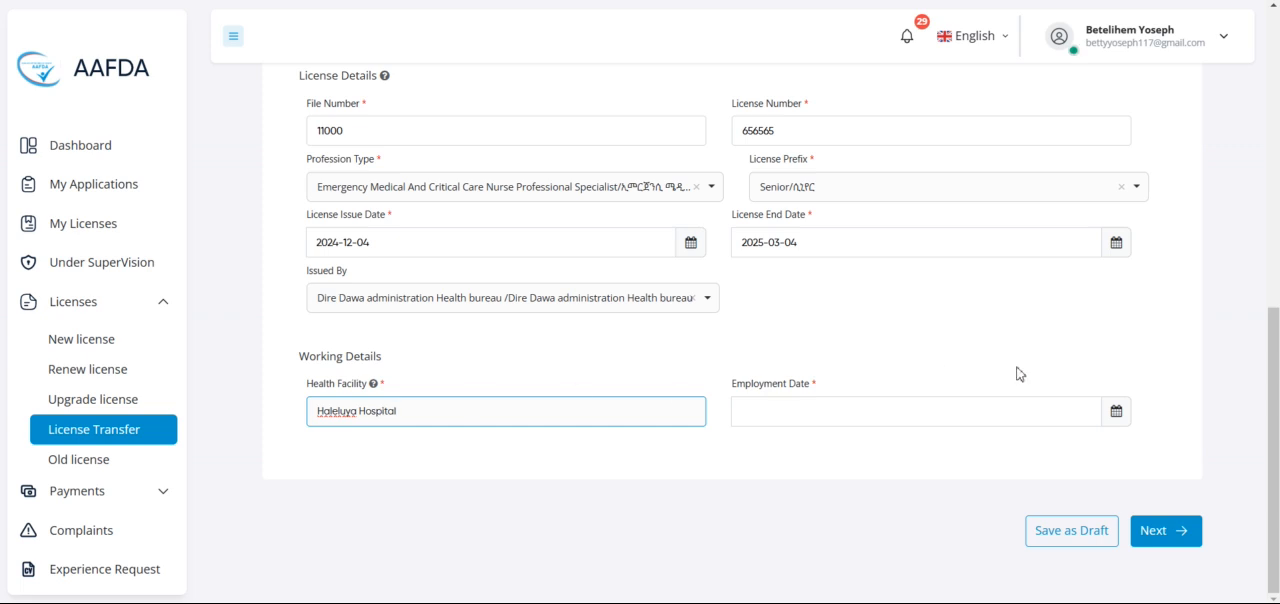
pyautogui.click(1116, 413)
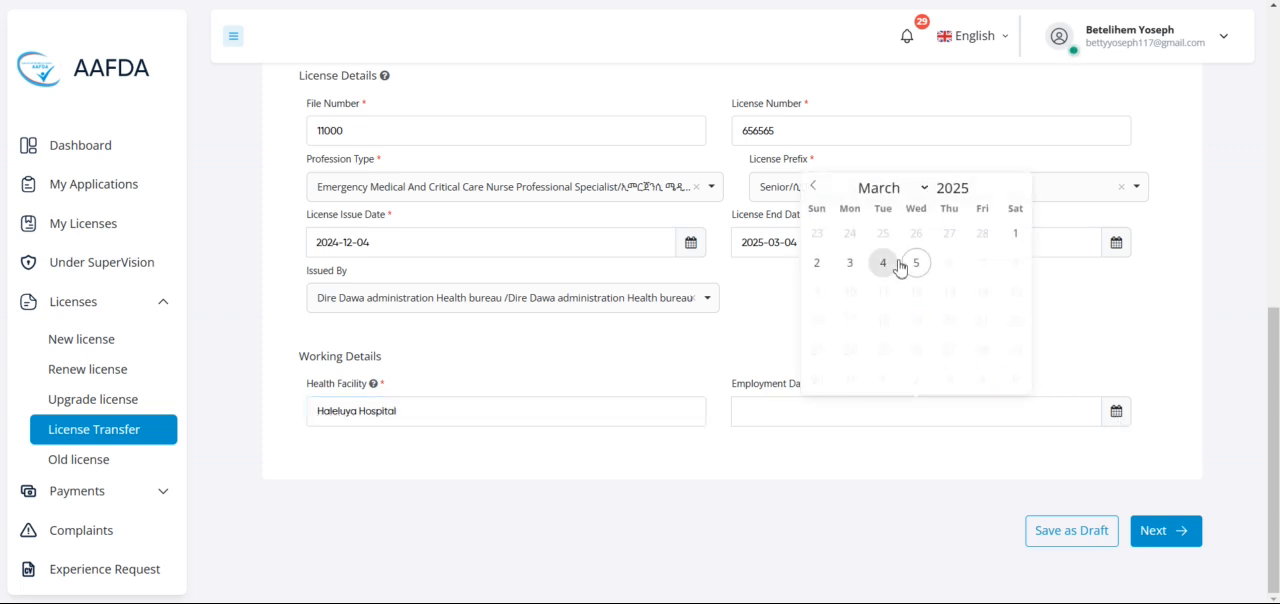
pyautogui.click(818, 190)
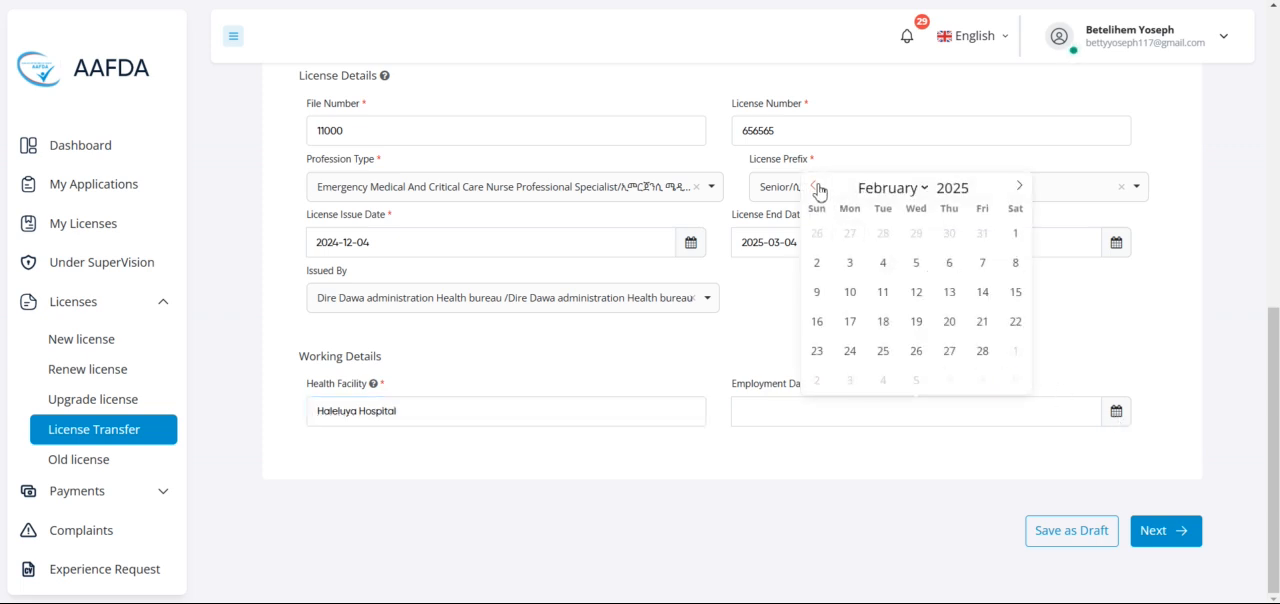
pyautogui.click(881, 272)
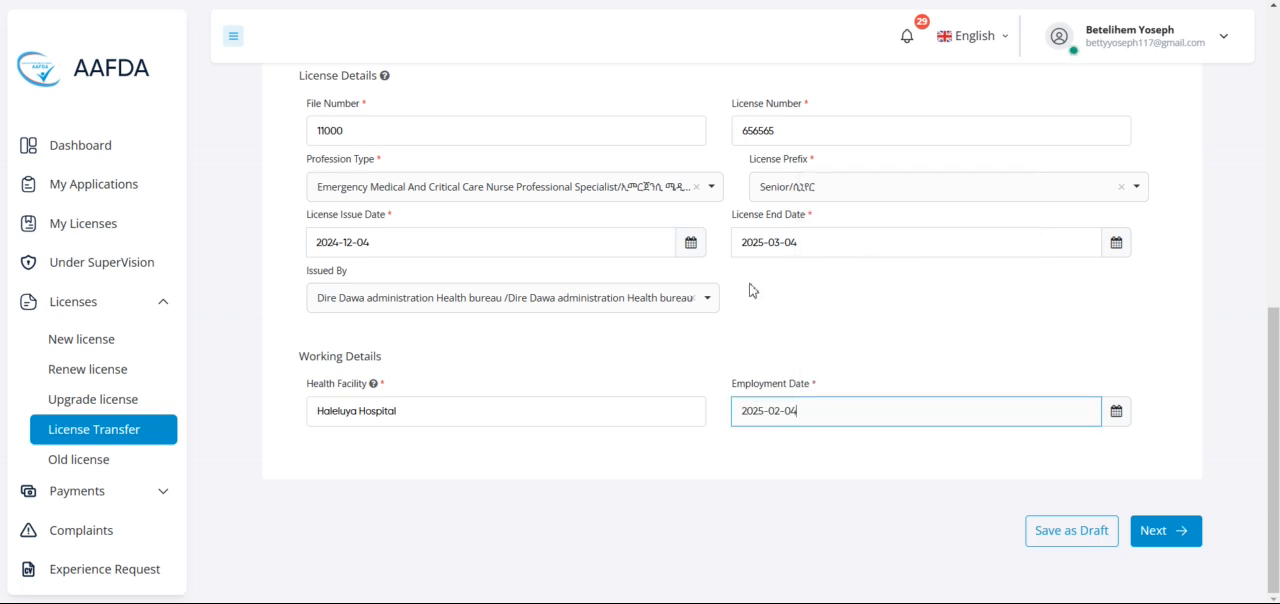
# Step: Check the completed basic details and continue to the file upload stage of the application
pyautogui.scroll(6, 752, 289)
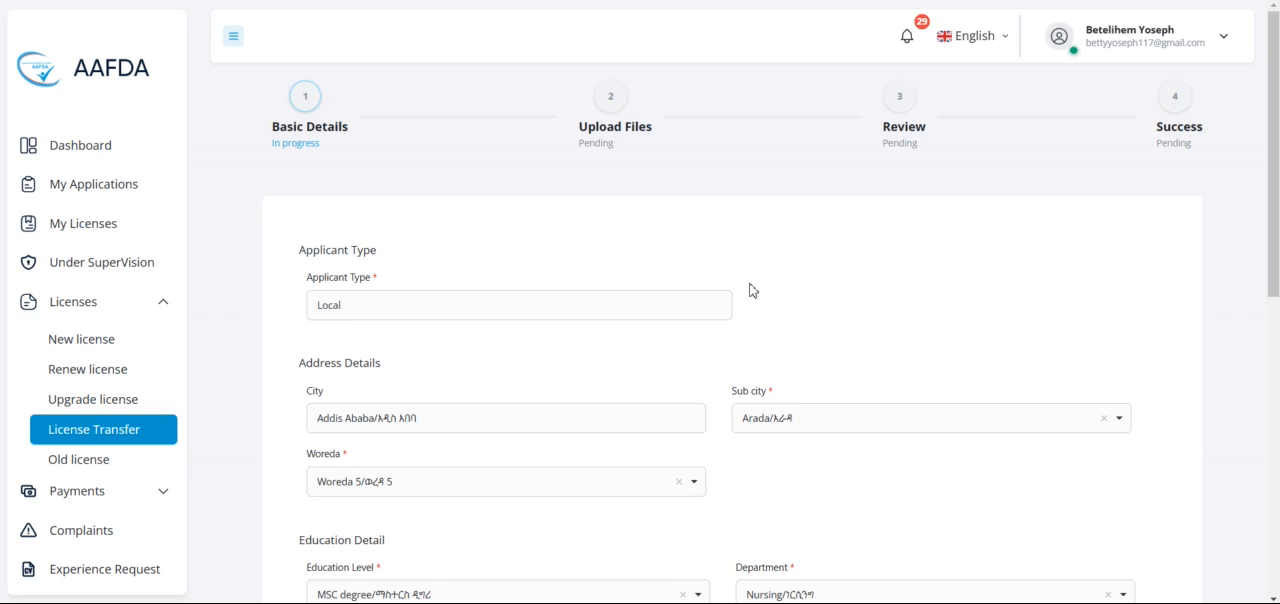
pyautogui.scroll(-8, 752, 289)
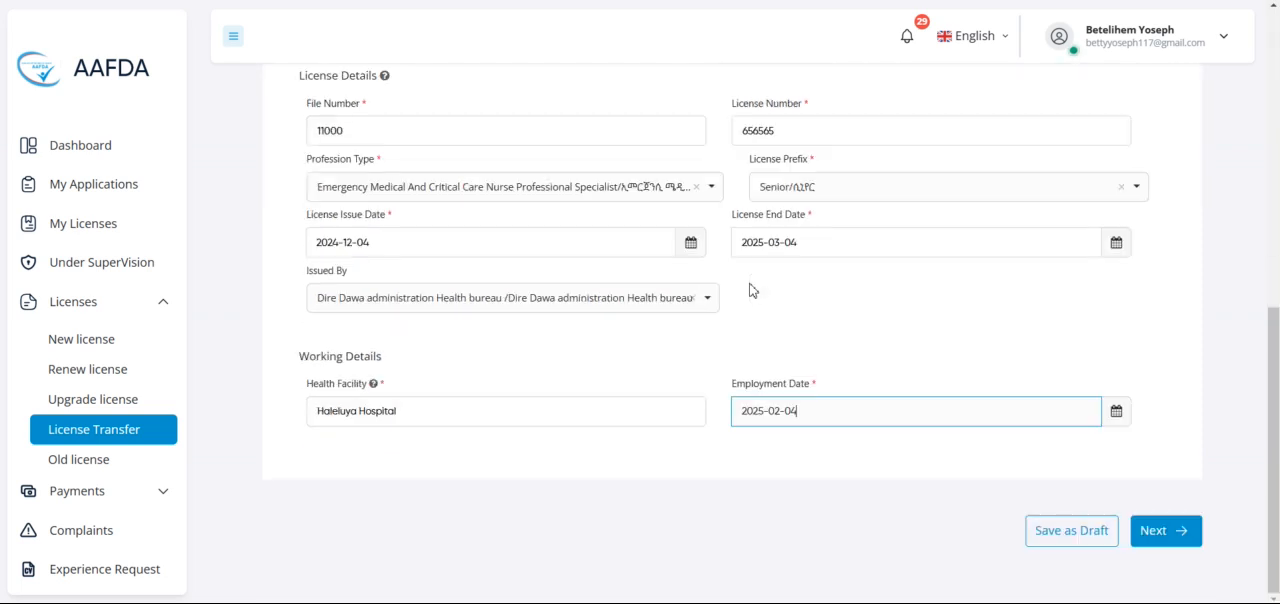
pyautogui.click(1172, 540)
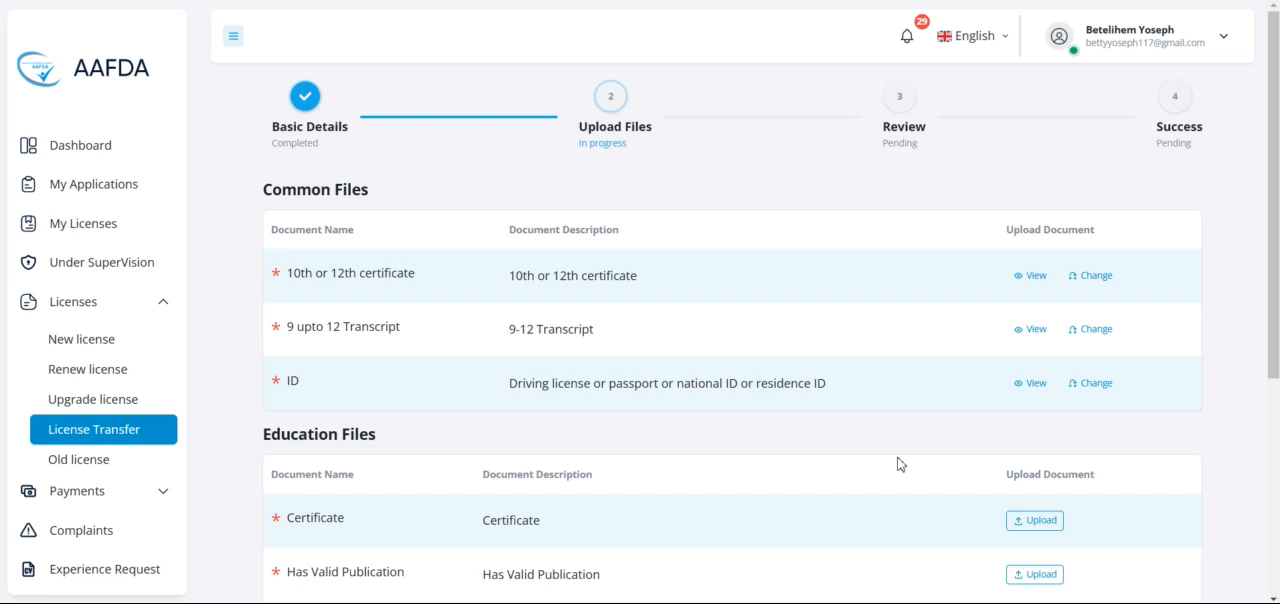
# Step: Examine the required documents listed under Common Files and Education Files
pyautogui.scroll(-1, 899, 464)
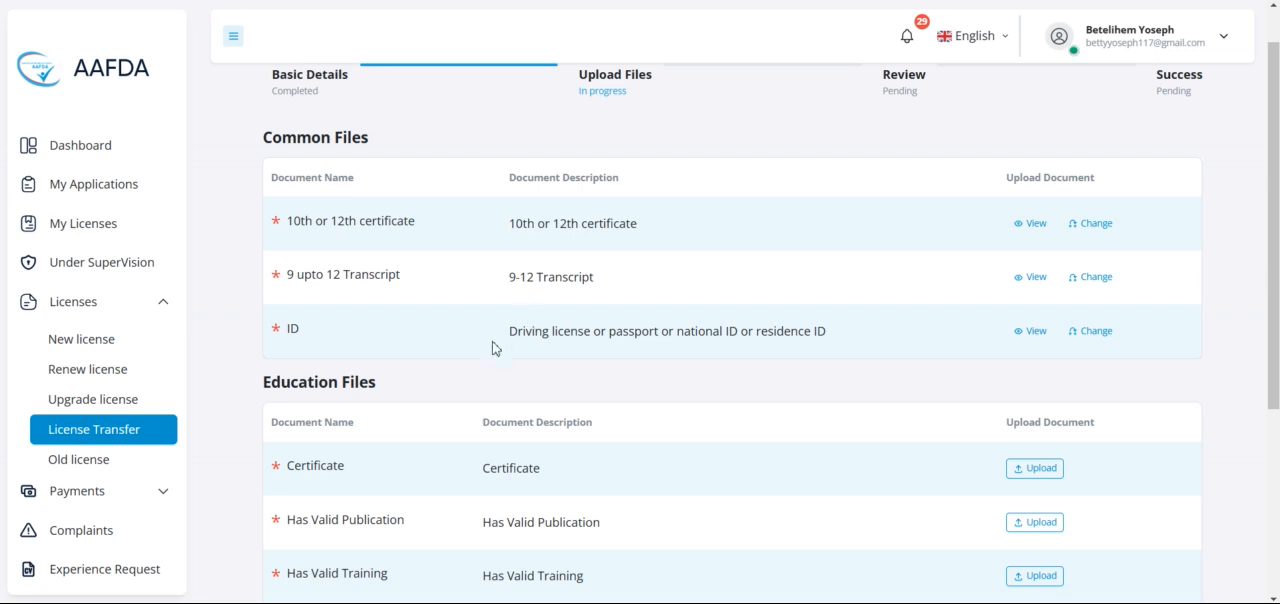
pyautogui.scroll(-3, 606, 391)
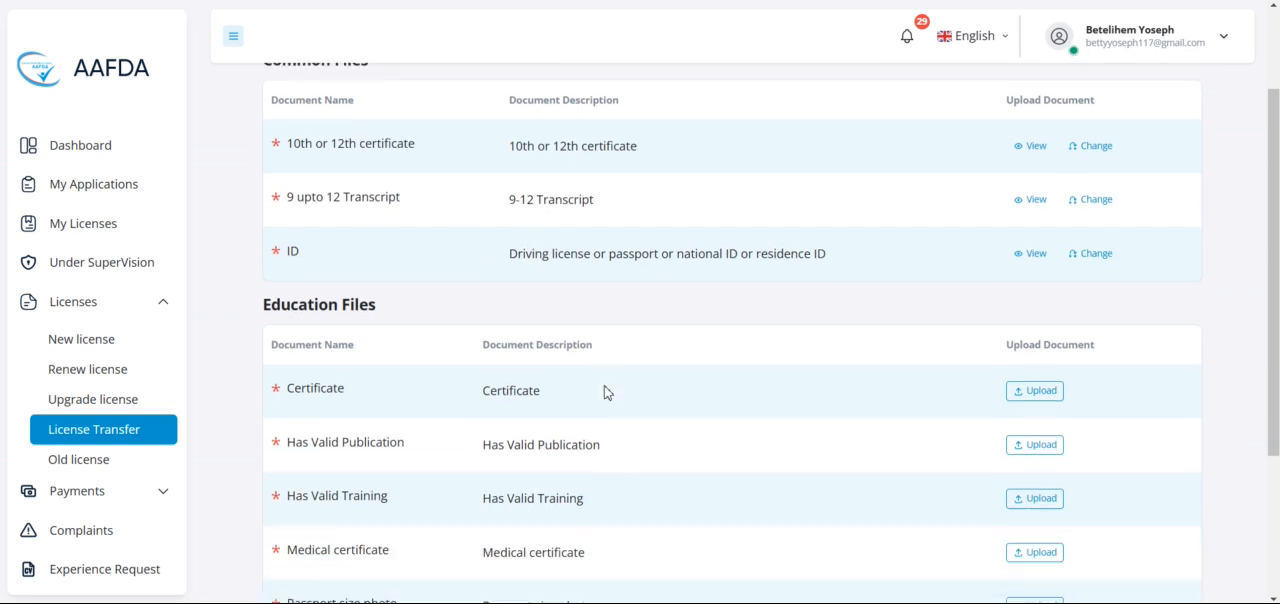
pyautogui.scroll(-1, 604, 391)
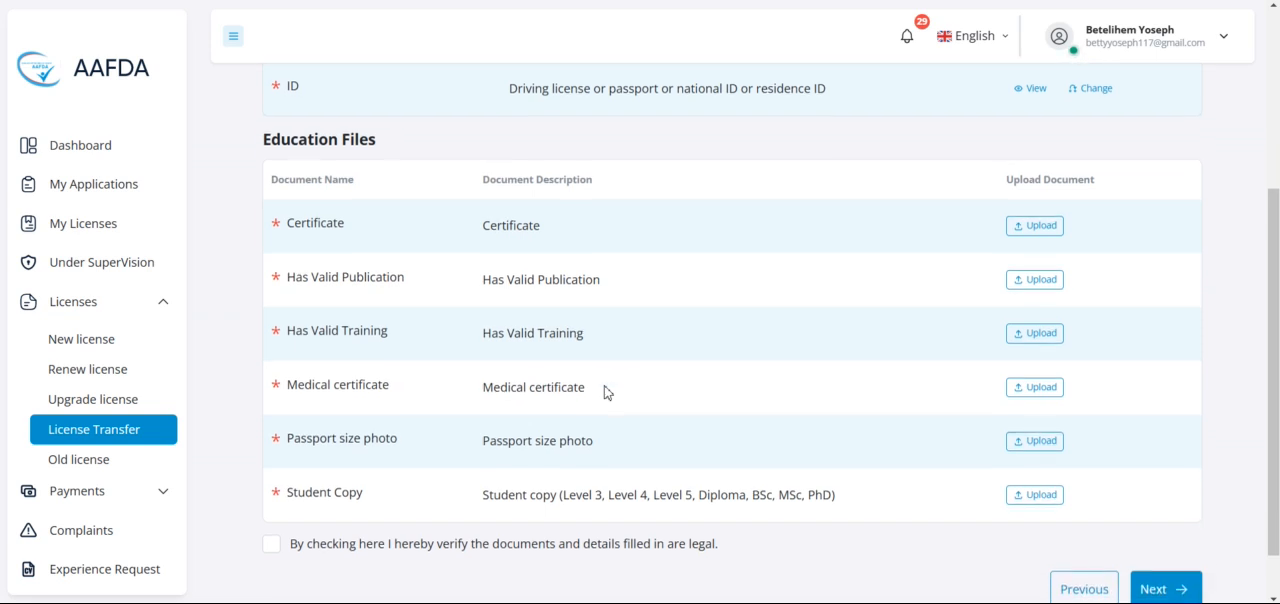
pyautogui.scroll(1, 763, 289)
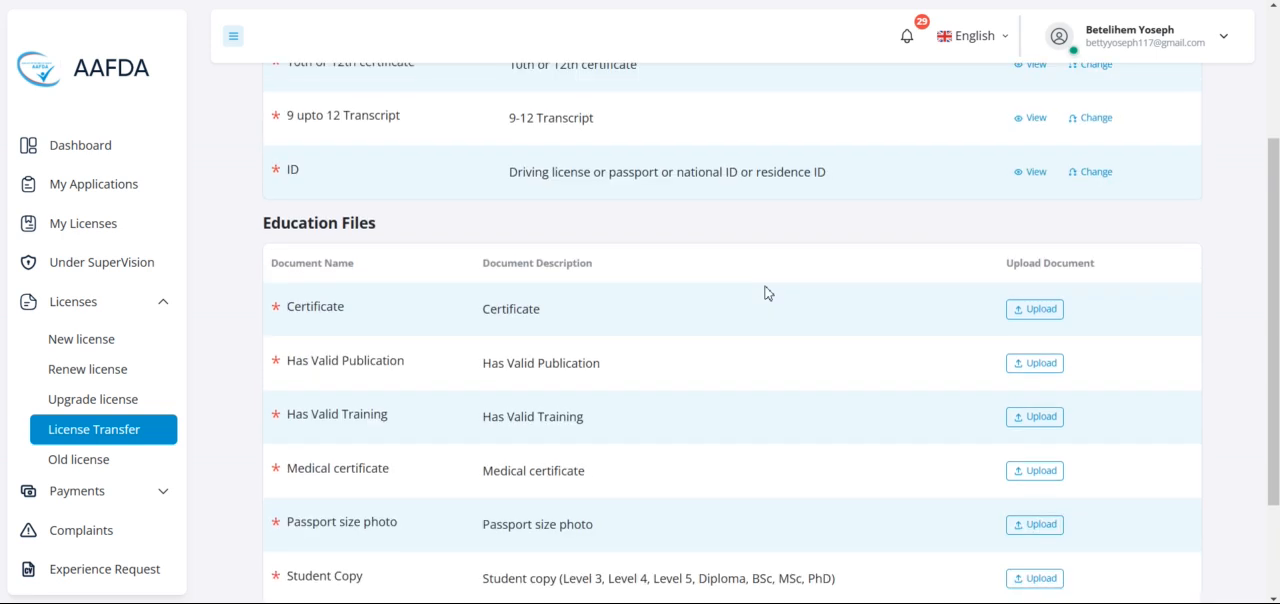
pyautogui.scroll(-2, 766, 291)
pyautogui.scroll(1, 766, 292)
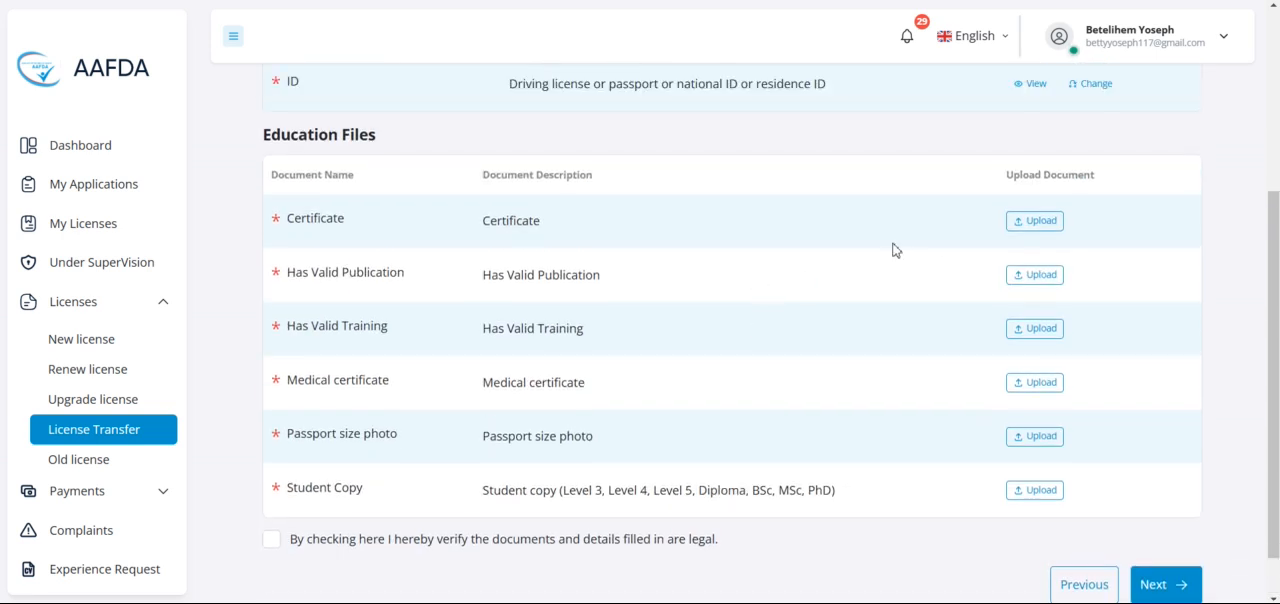
# Step: Upload Screenshot (35) from the Saved Pictures folder as the Certificate document
pyautogui.click(1044, 222)
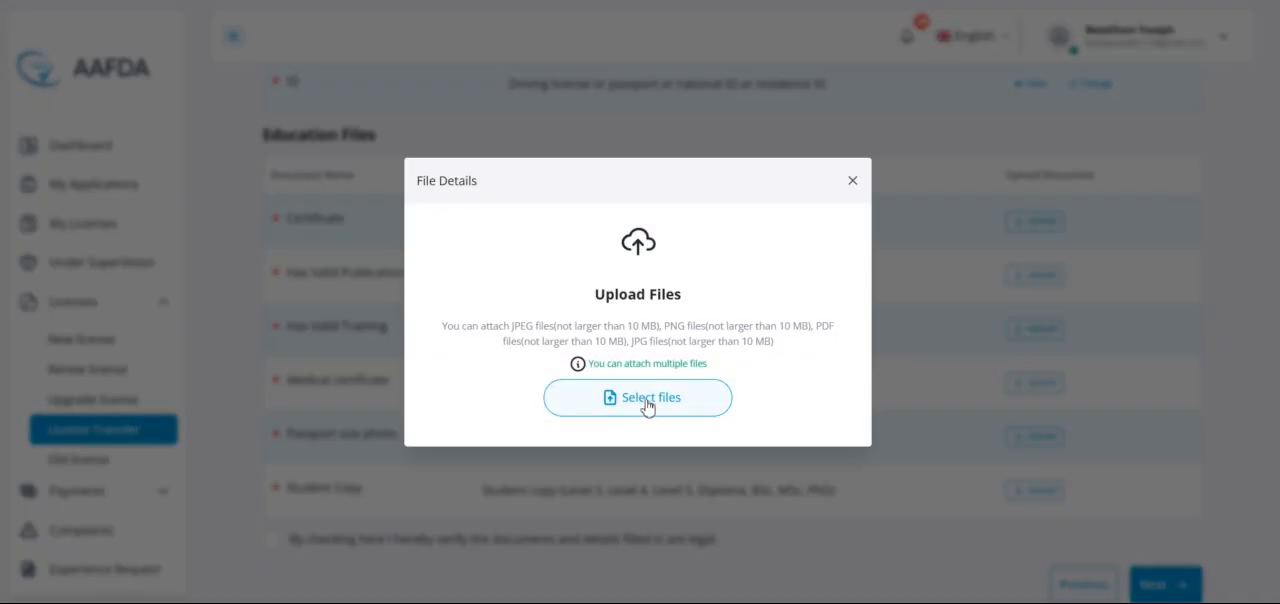
pyautogui.click(650, 405)
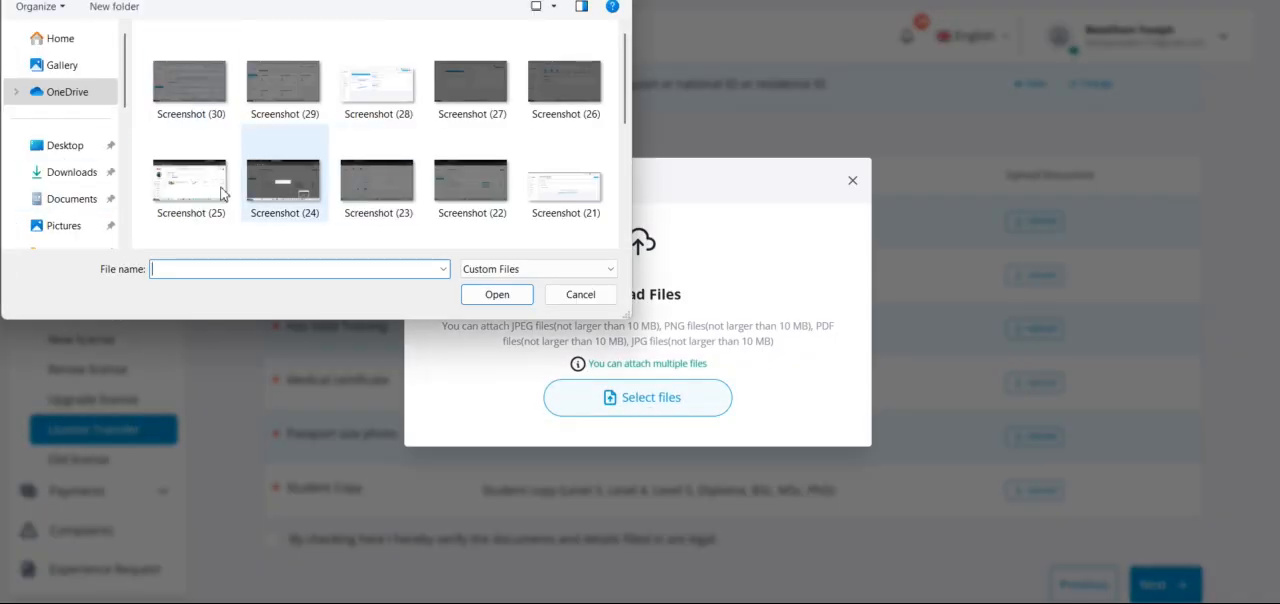
pyautogui.click(394, 101)
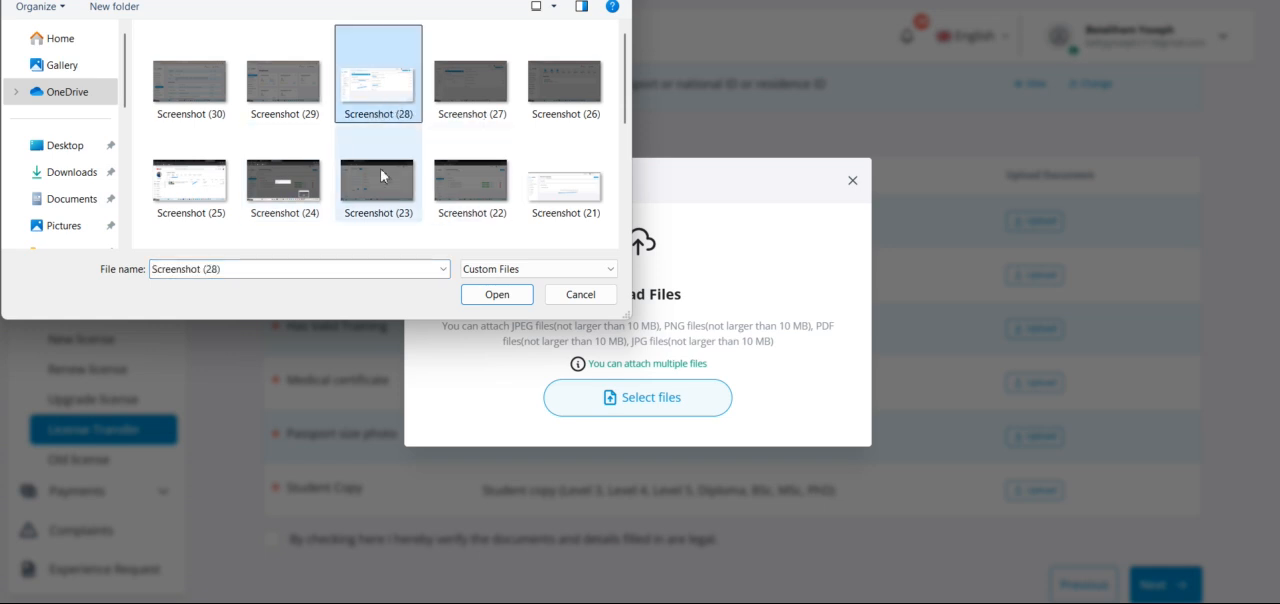
pyautogui.click(64, 225)
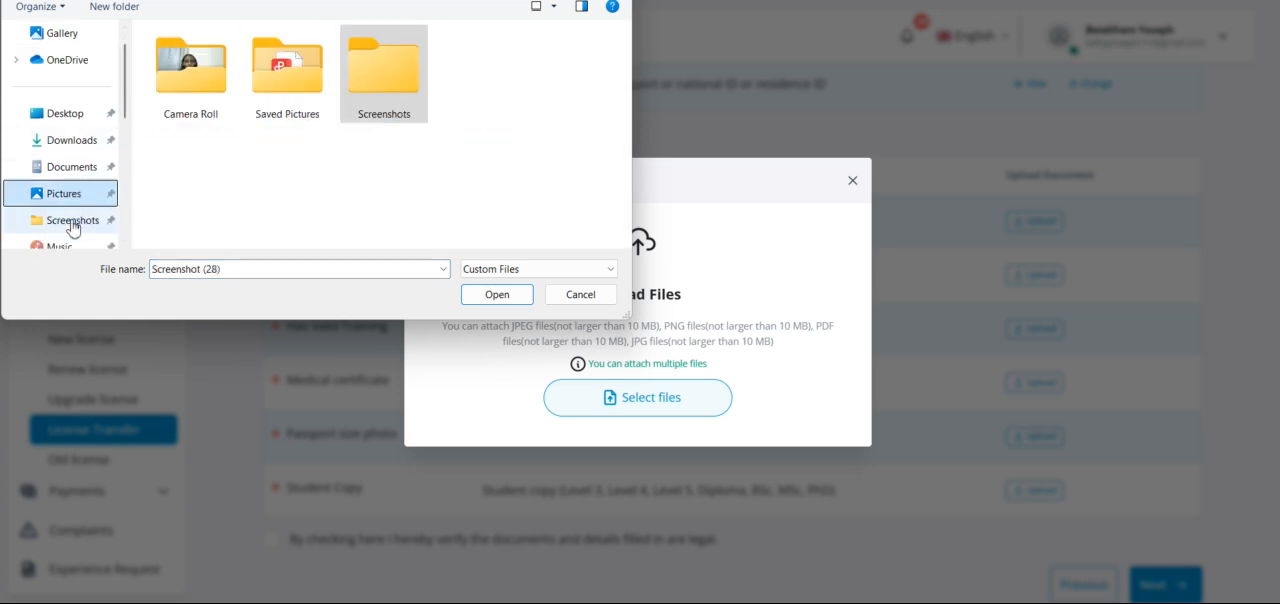
pyautogui.doubleClick(300, 88)
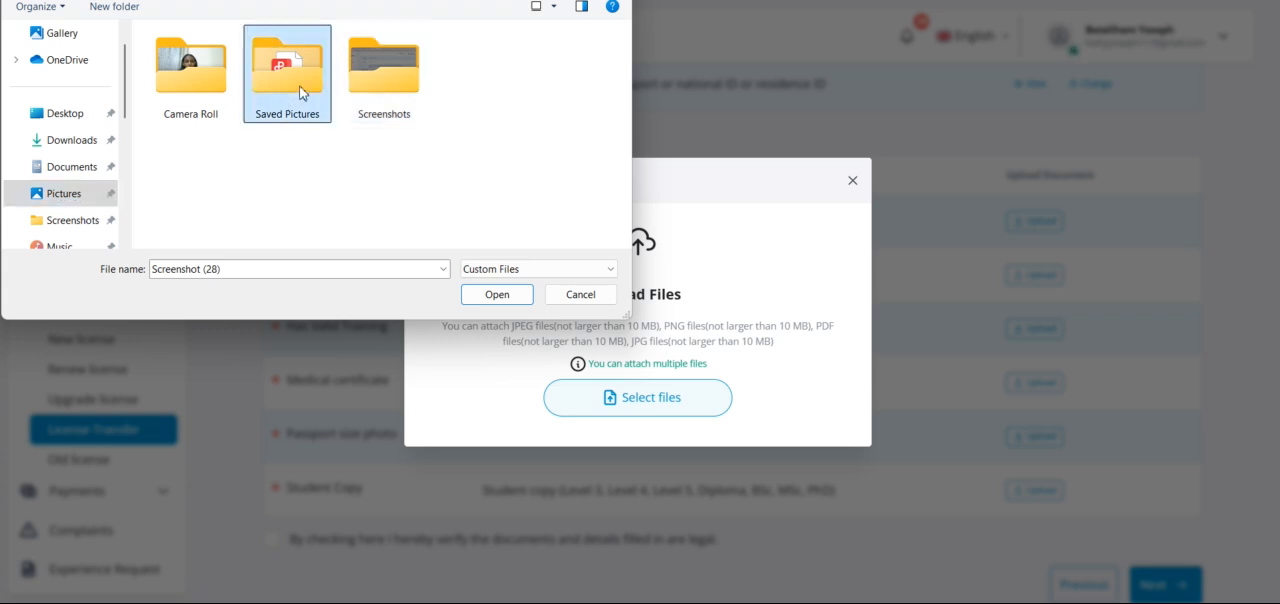
pyautogui.click(293, 87)
pyautogui.click(358, 85)
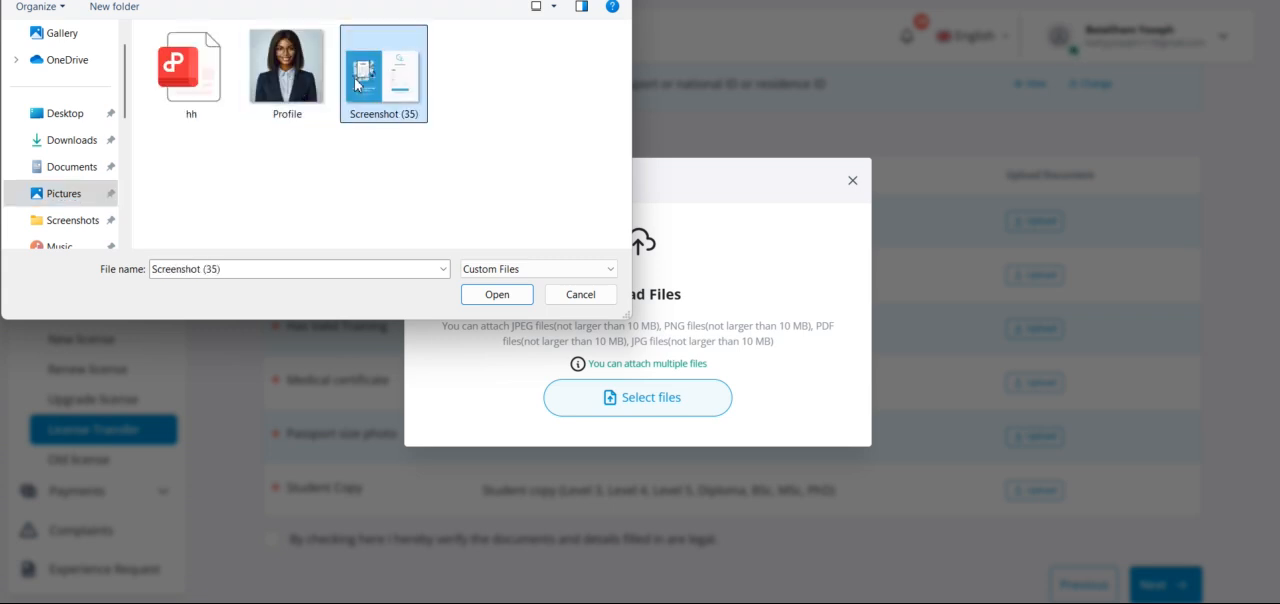
pyautogui.click(503, 295)
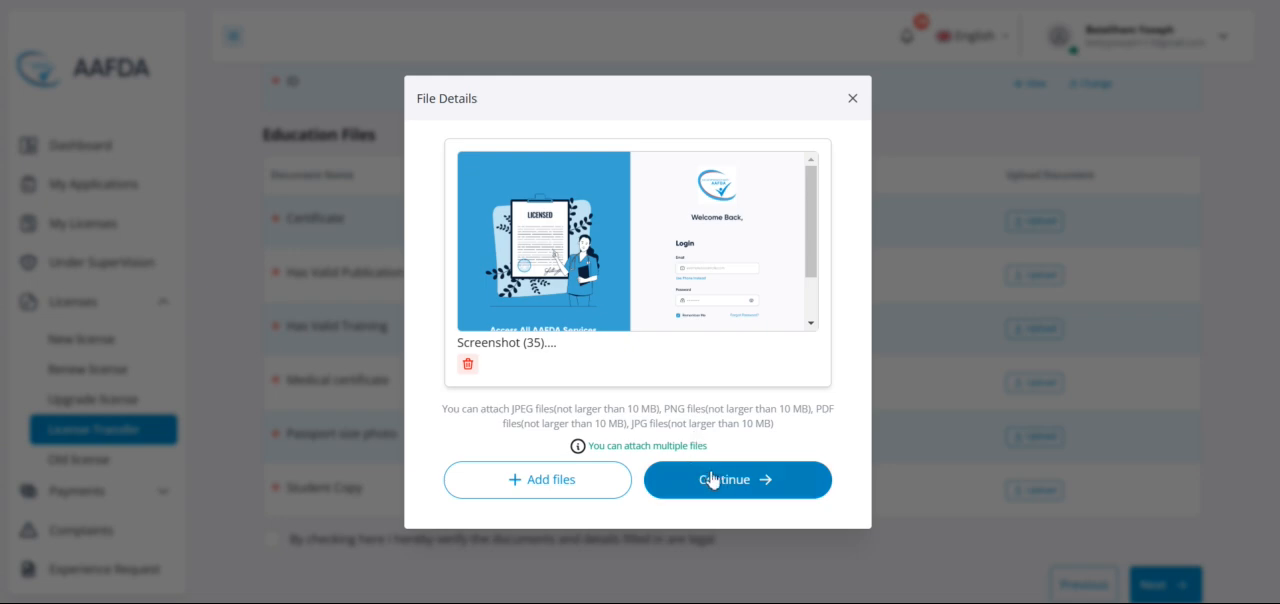
pyautogui.click(713, 479)
# Step: Upload Screenshot (35) as the Has Valid Publication document
pyautogui.click(1030, 276)
pyautogui.click(641, 389)
pyautogui.click(384, 72)
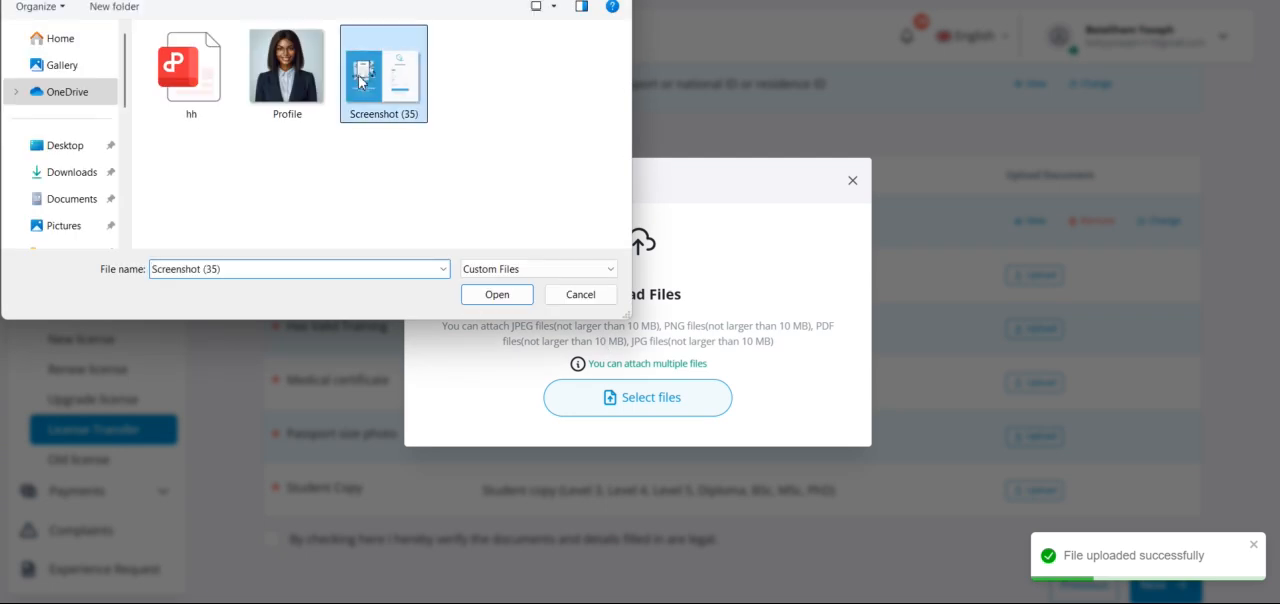
pyautogui.click(495, 294)
pyautogui.click(709, 477)
# Step: Upload Screenshot (35) as the Has Valid Training document
pyautogui.click(1034, 328)
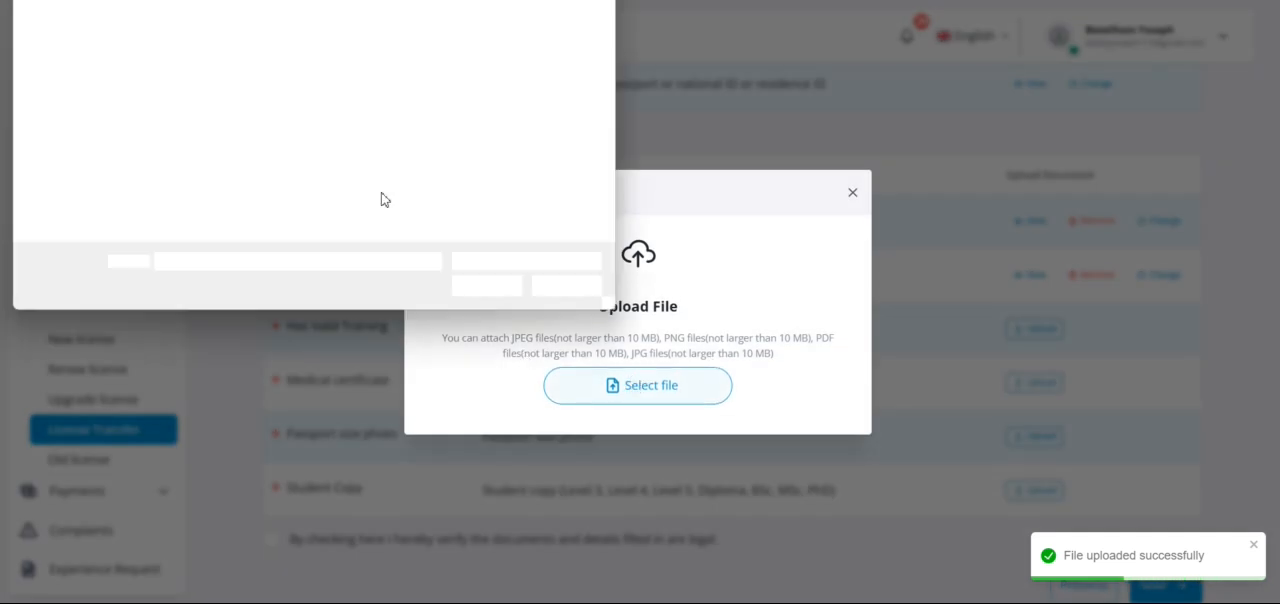
pyautogui.click(497, 297)
pyautogui.click(744, 443)
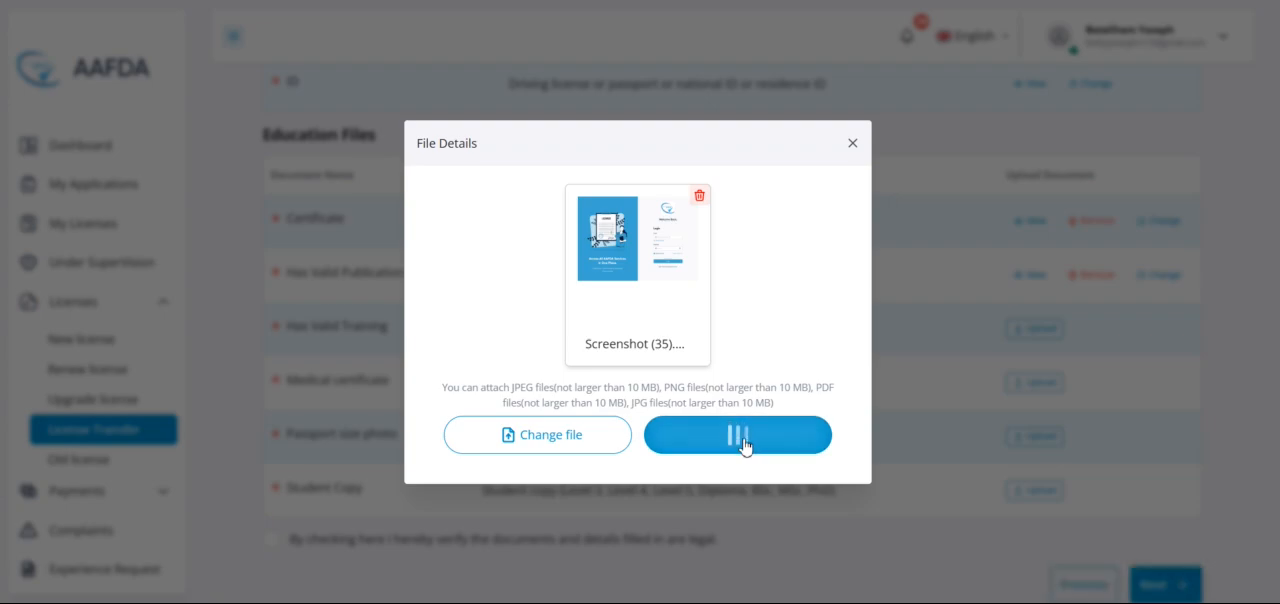
# Step: Upload Screenshot (35) as the Medical certificate document
pyautogui.scroll(-1, 851, 480)
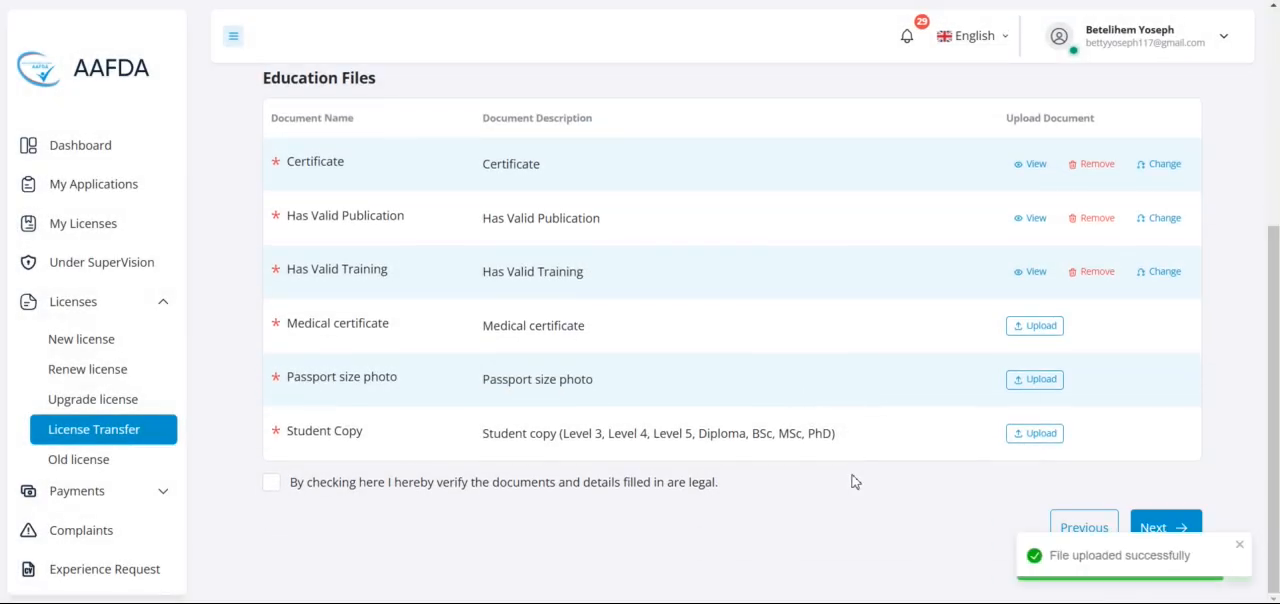
pyautogui.click(1040, 328)
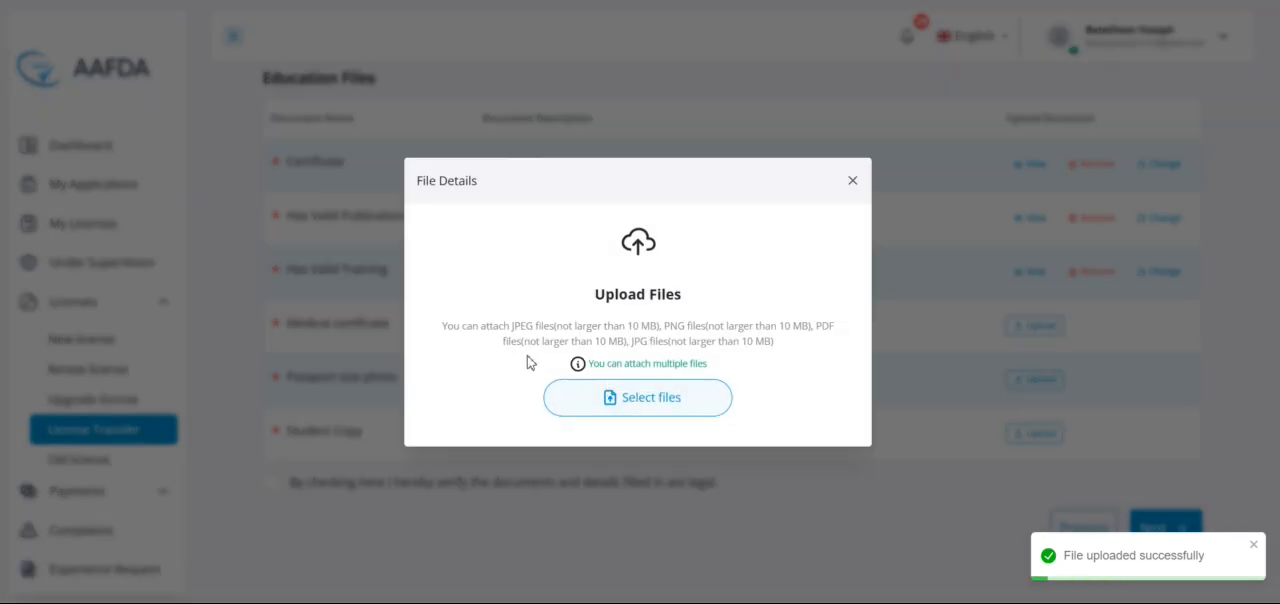
pyautogui.click(580, 400)
pyautogui.click(386, 100)
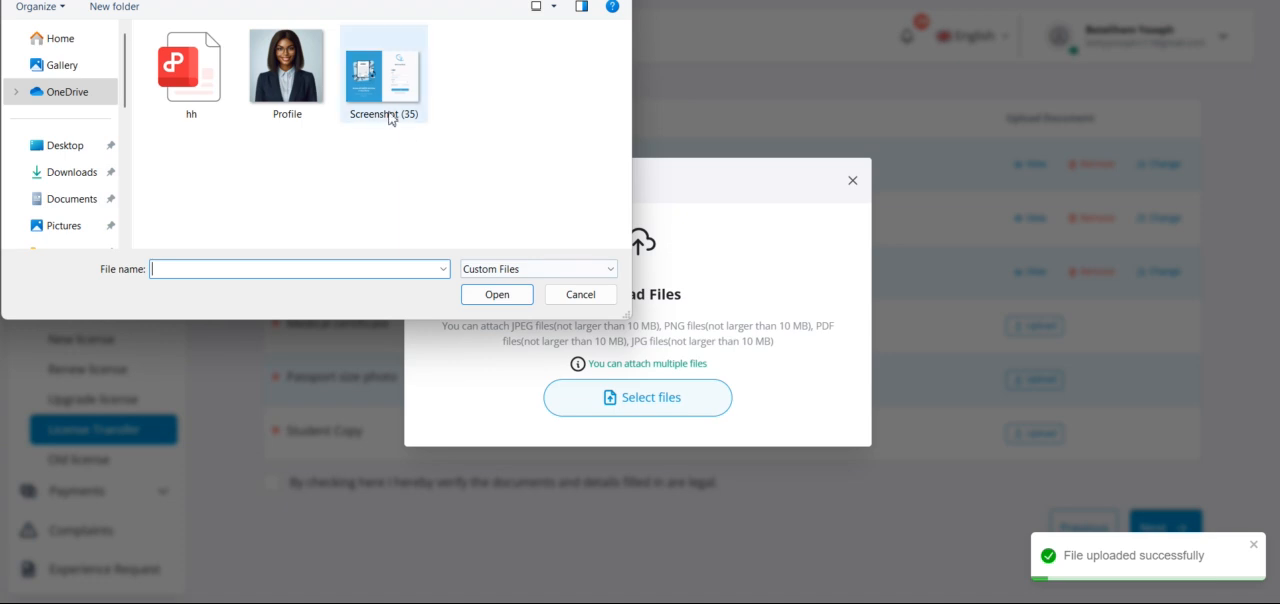
pyautogui.click(500, 294)
pyautogui.click(722, 481)
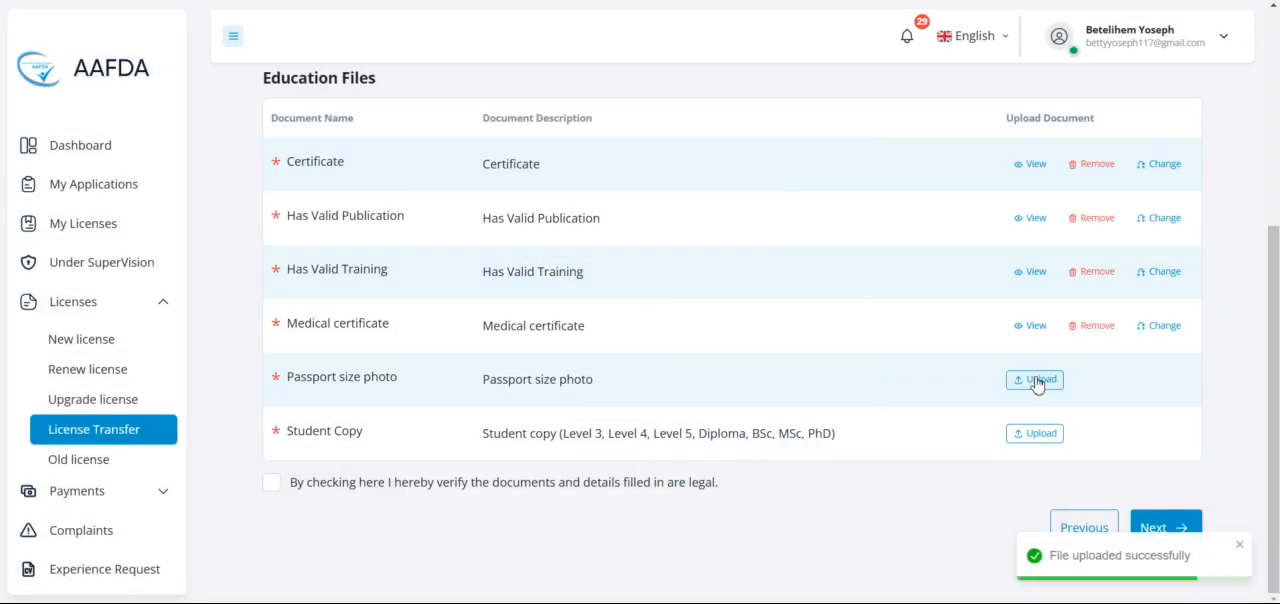
# Step: Upload the Profile image as the passport size photo
pyautogui.click(1037, 381)
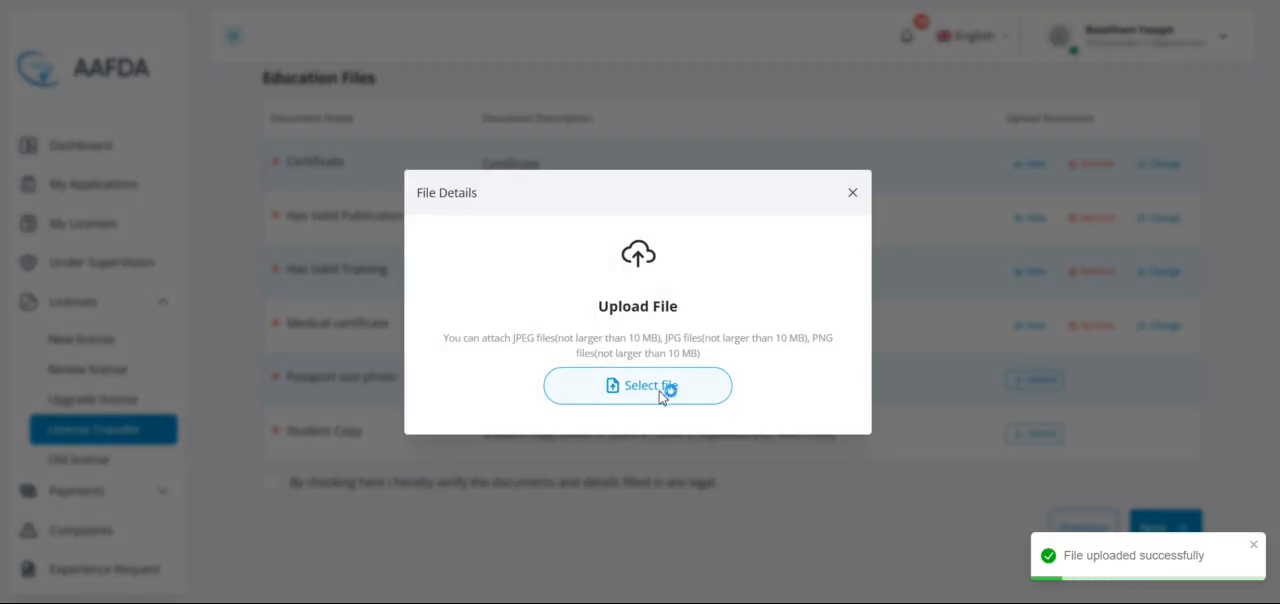
pyautogui.click(186, 76)
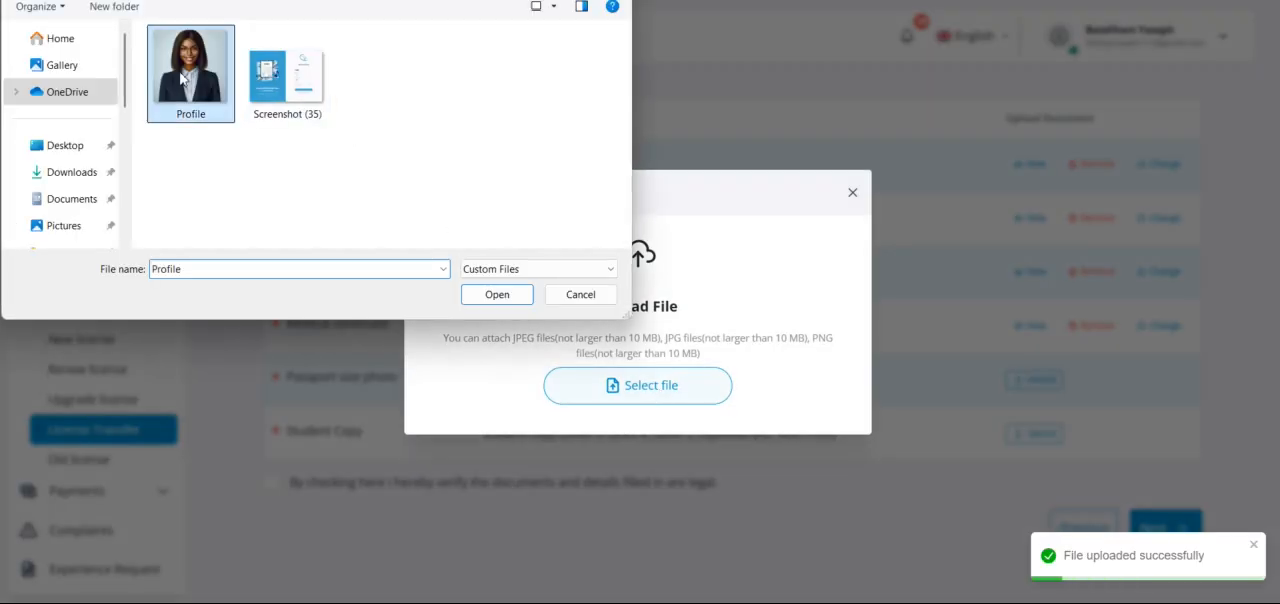
pyautogui.click(495, 294)
pyautogui.click(718, 438)
# Step: Upload Screenshot (35) as the Student Copy document
pyautogui.click(1034, 433)
pyautogui.click(623, 410)
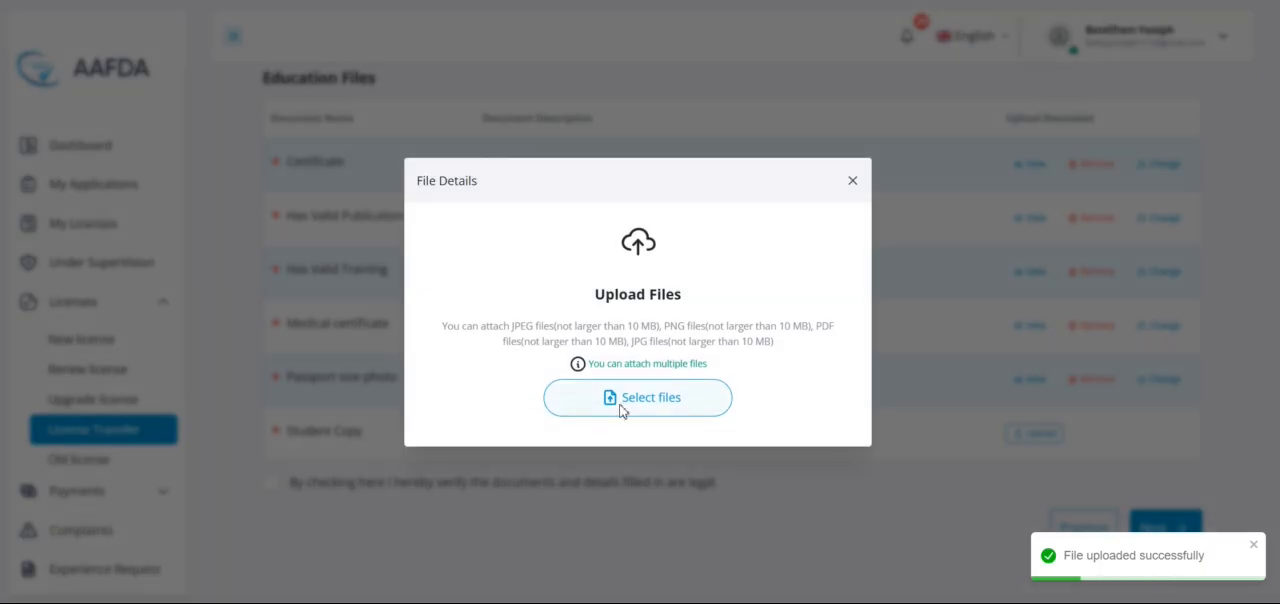
pyautogui.click(365, 108)
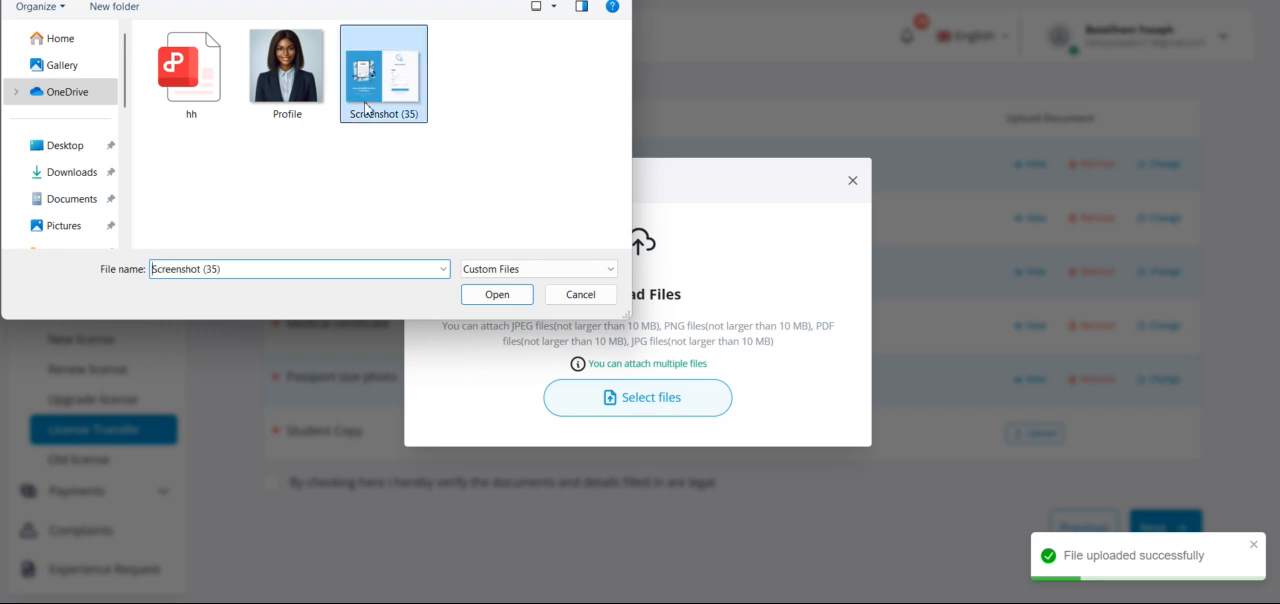
pyautogui.click(506, 300)
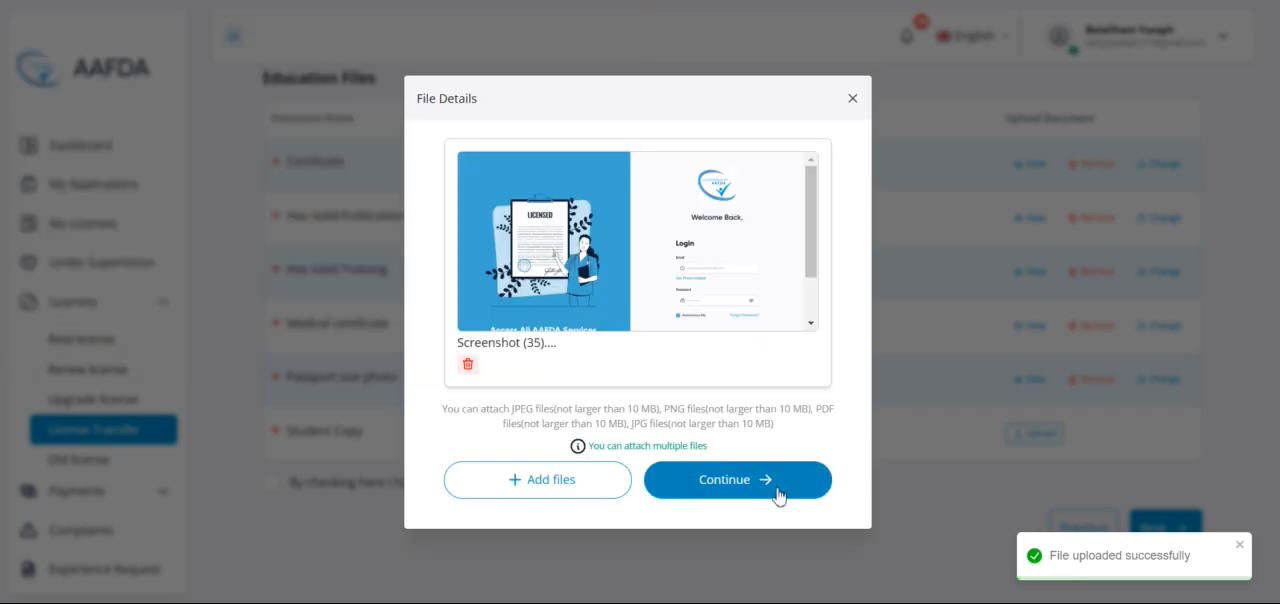
pyautogui.click(766, 483)
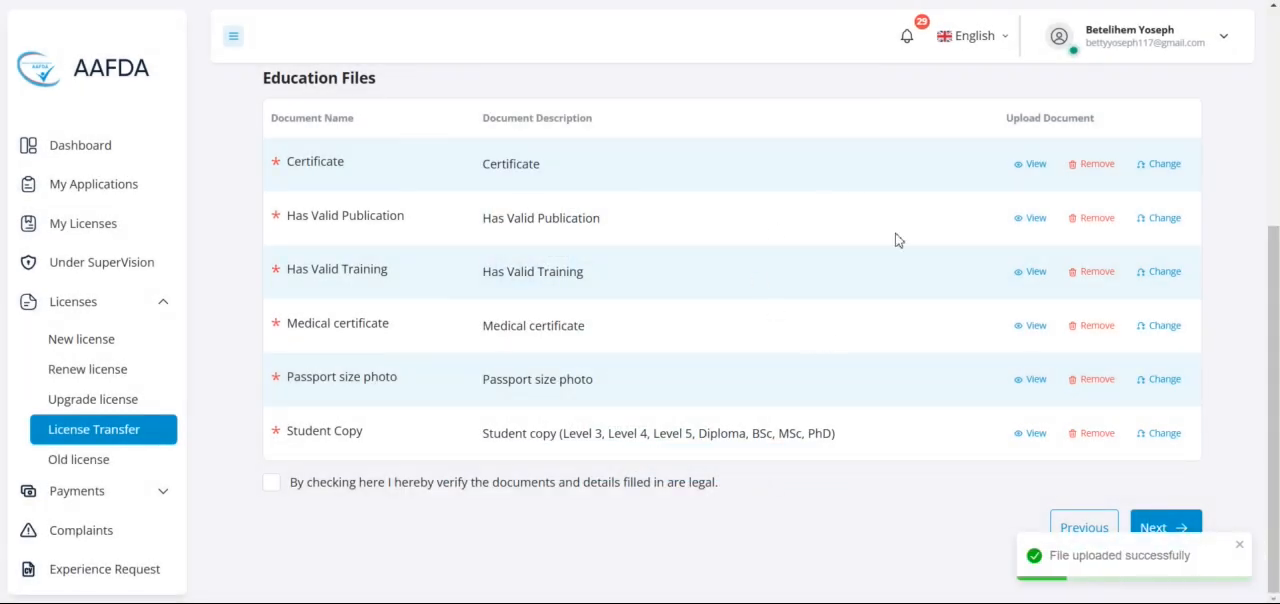
# Step: Preview the uploaded Certificate file, and open and dismiss its file replacement dialog
pyautogui.click(1035, 164)
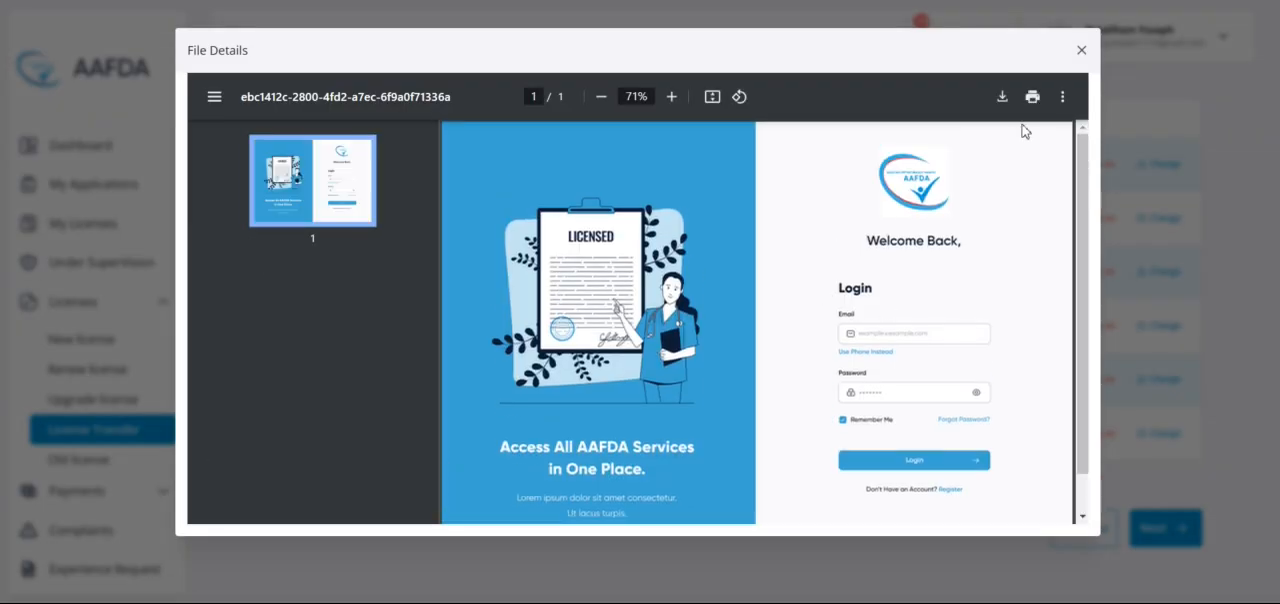
pyautogui.click(1081, 50)
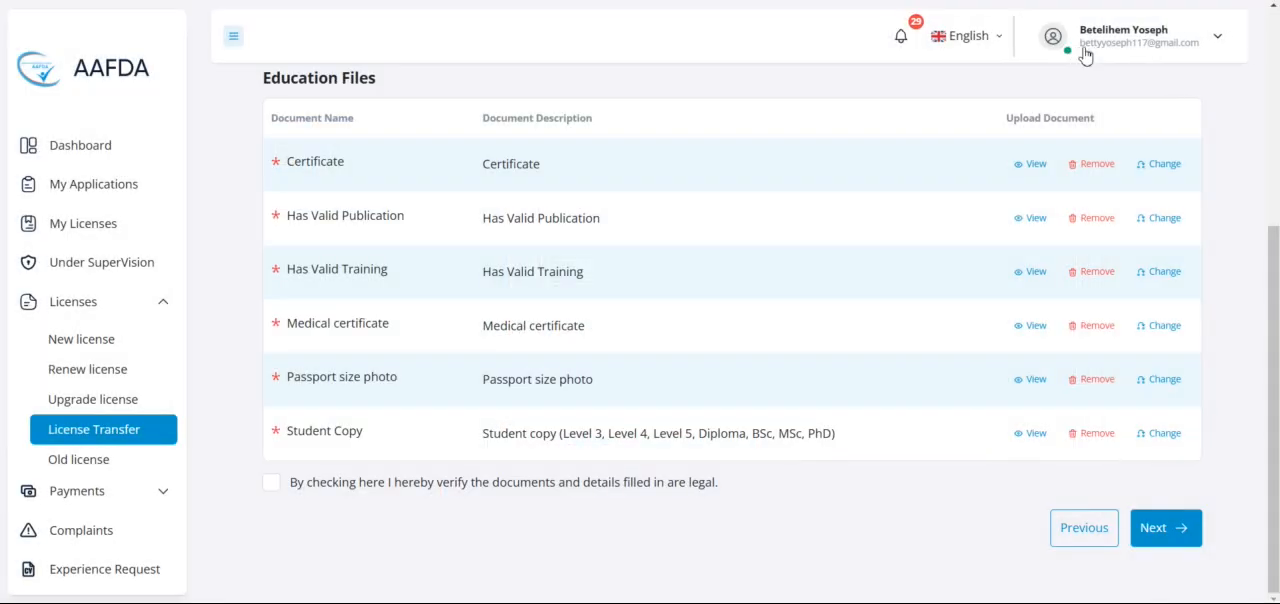
pyautogui.click(1150, 170)
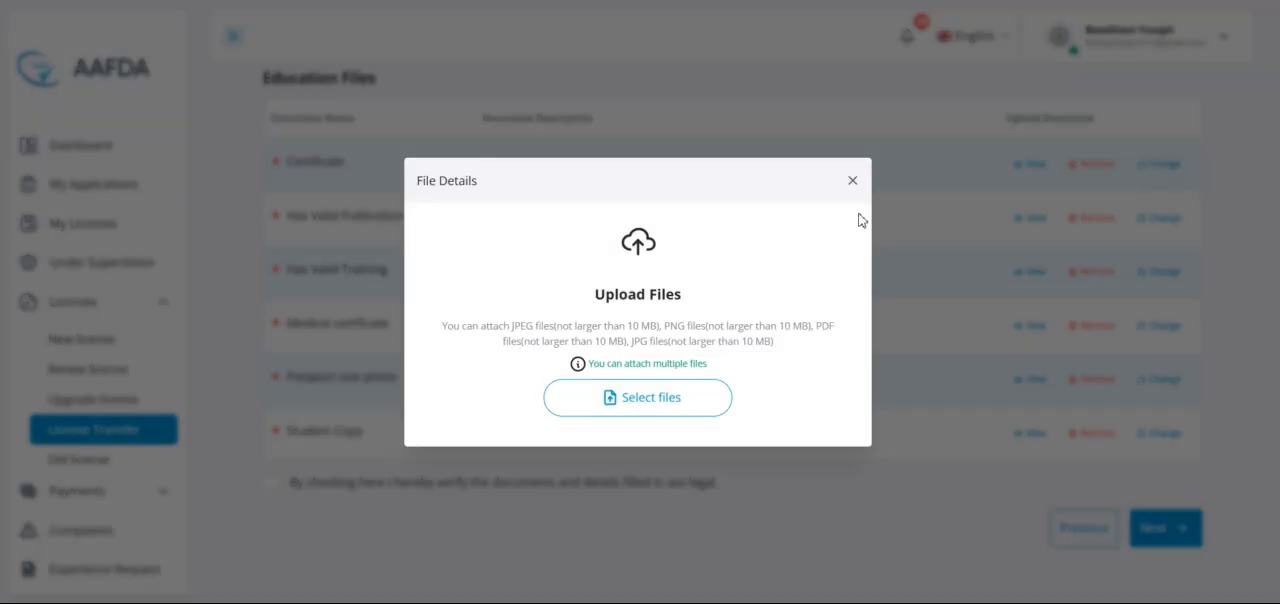
pyautogui.click(853, 182)
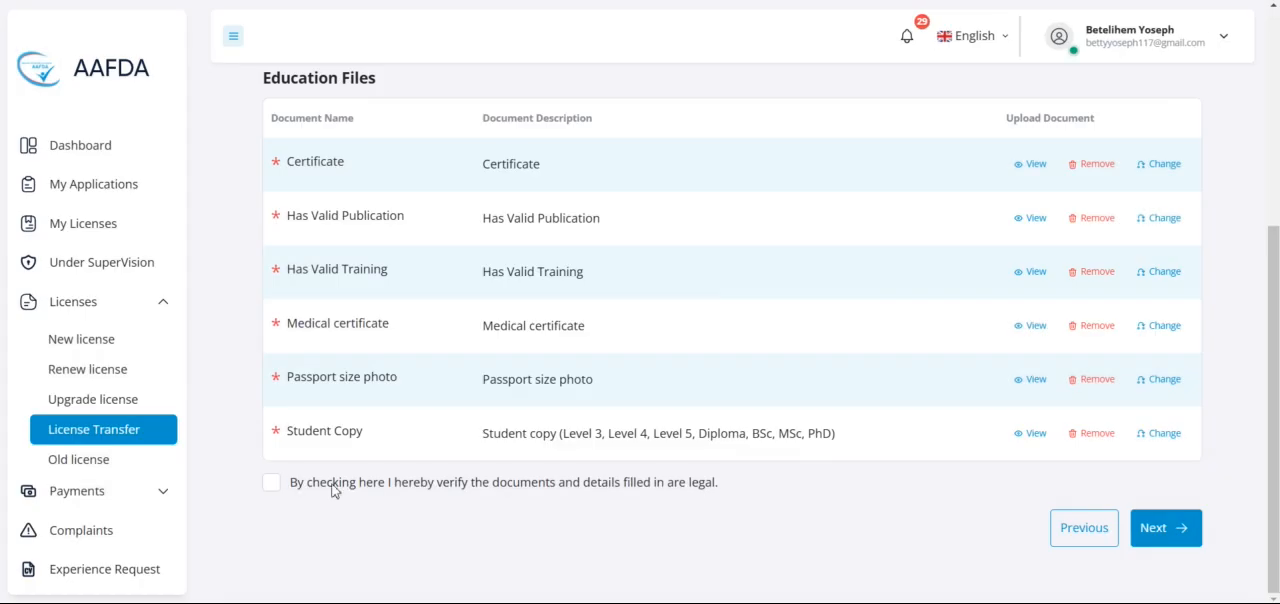
# Step: Verify that the documents and details filled in are legal and continue to the application review
pyautogui.click(273, 486)
pyautogui.click(1175, 529)
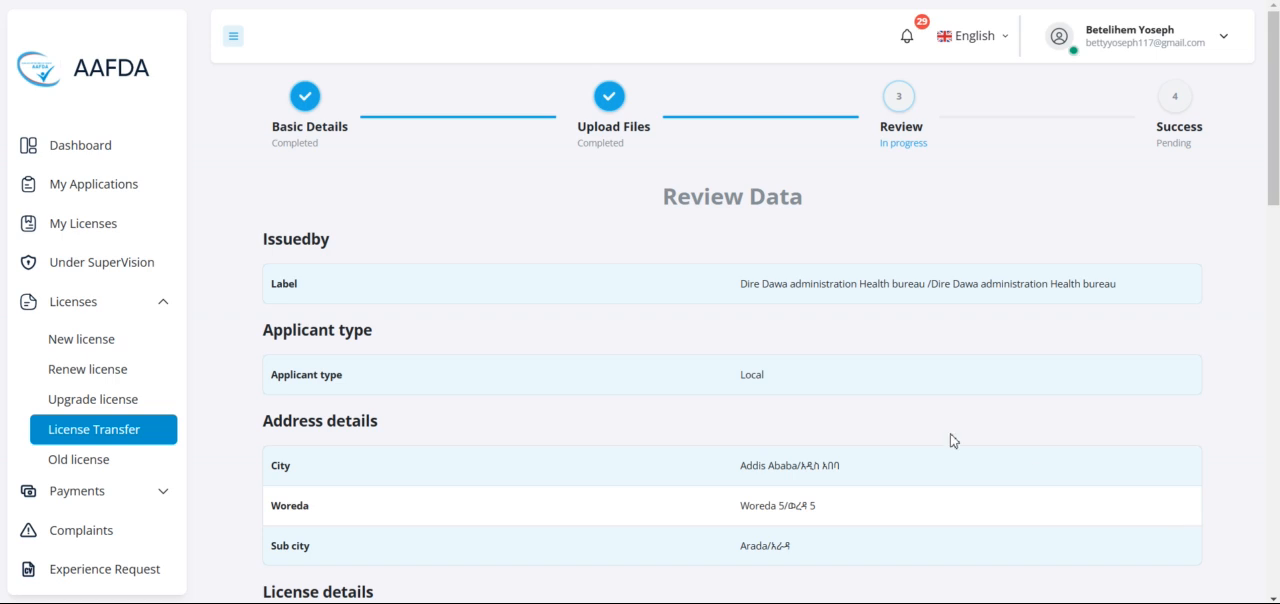
# Step: Look through the review data, submit the license transfer application and finish the process
pyautogui.scroll(-2, 952, 441)
pyautogui.scroll(2, 952, 441)
pyautogui.scroll(-1, 952, 441)
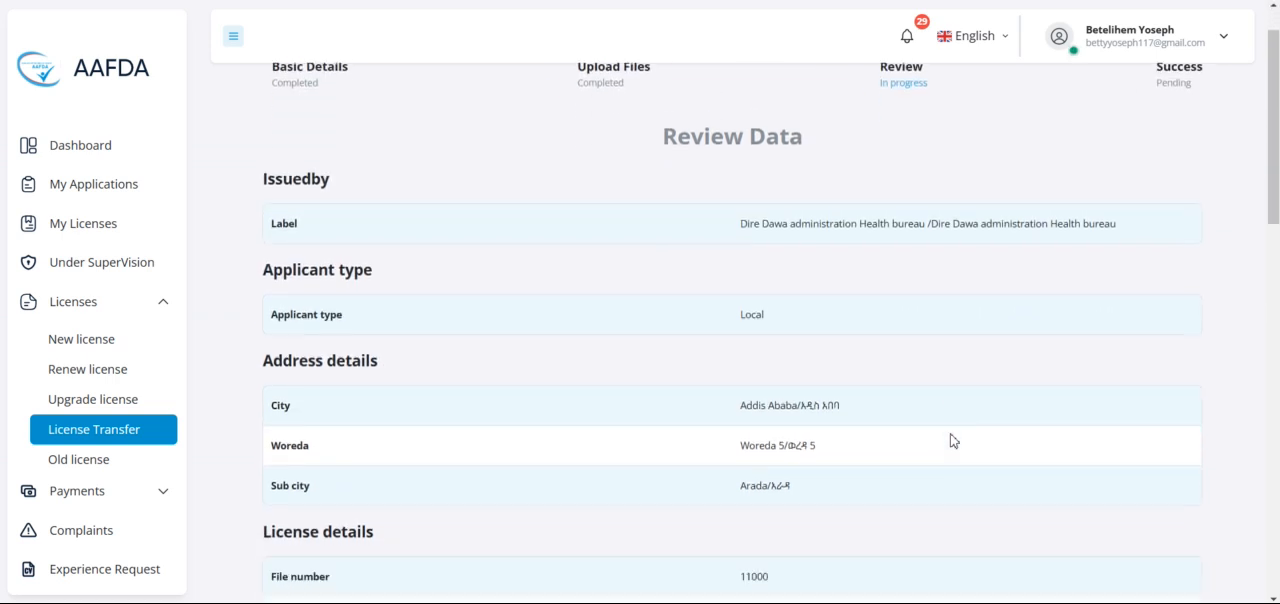
pyautogui.scroll(-8, 952, 441)
pyautogui.scroll(6, 952, 441)
pyautogui.scroll(2, 952, 441)
pyautogui.scroll(-10, 952, 441)
pyautogui.click(1158, 531)
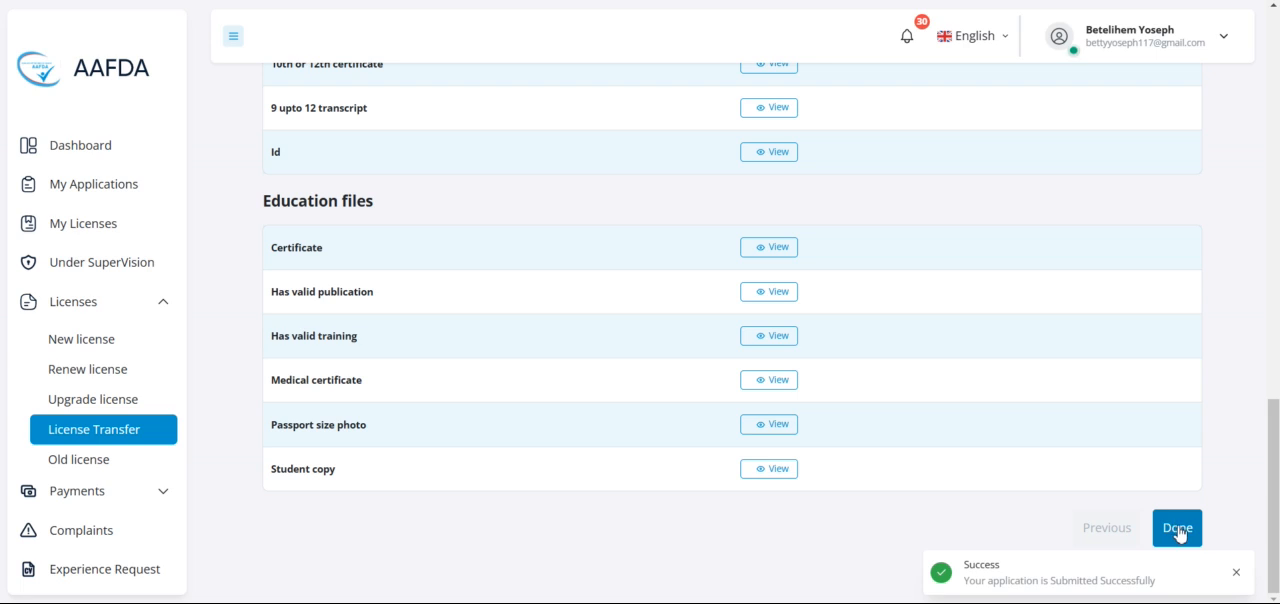
pyautogui.click(1181, 532)
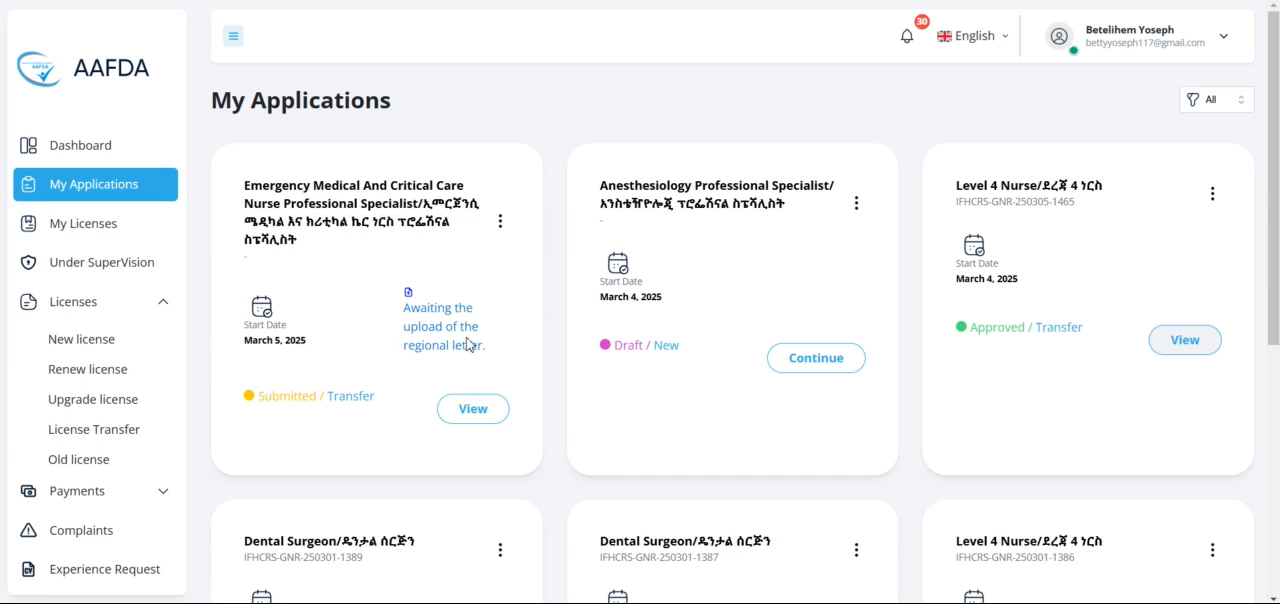
# Step: Check the statuses of the Emergency Medical and Critical Care Nurse and the Level 4 Nurse transfer applications
pyautogui.moveTo(255, 403); pyautogui.dragTo(375, 408)
pyautogui.click(376, 323)
pyautogui.moveTo(944, 342); pyautogui.dragTo(1096, 343)
pyautogui.click(1050, 352)
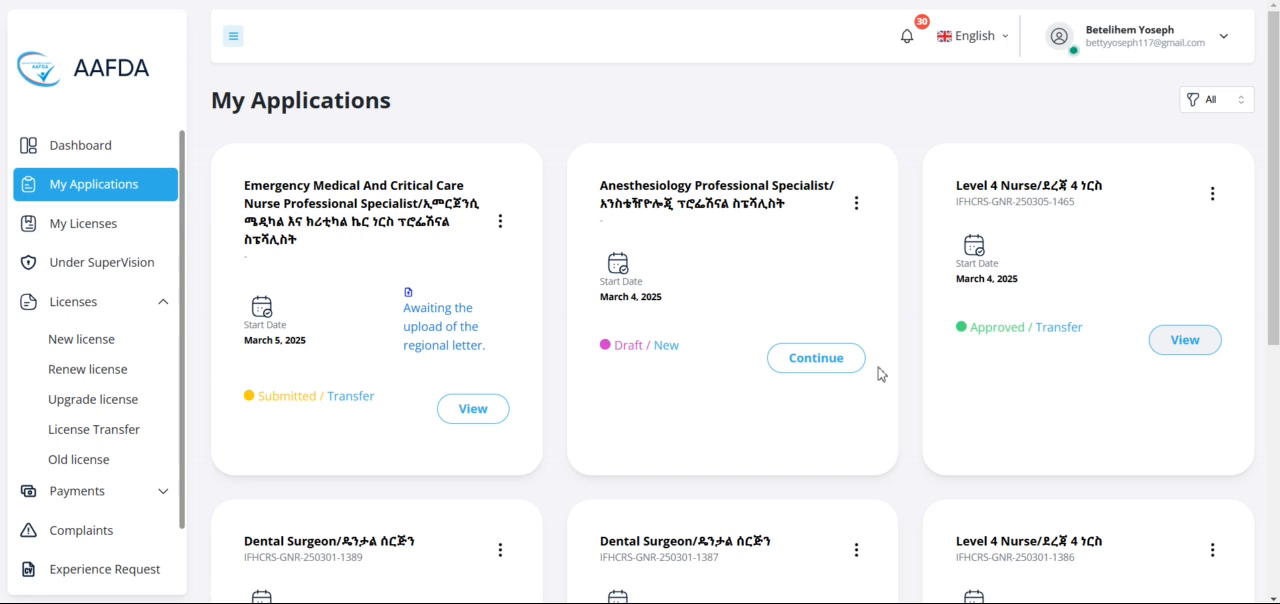
# Step: Open the licensing certificate document of the expired Level 4 Nurse license from My Licenses and look through it
pyautogui.click(57, 230)
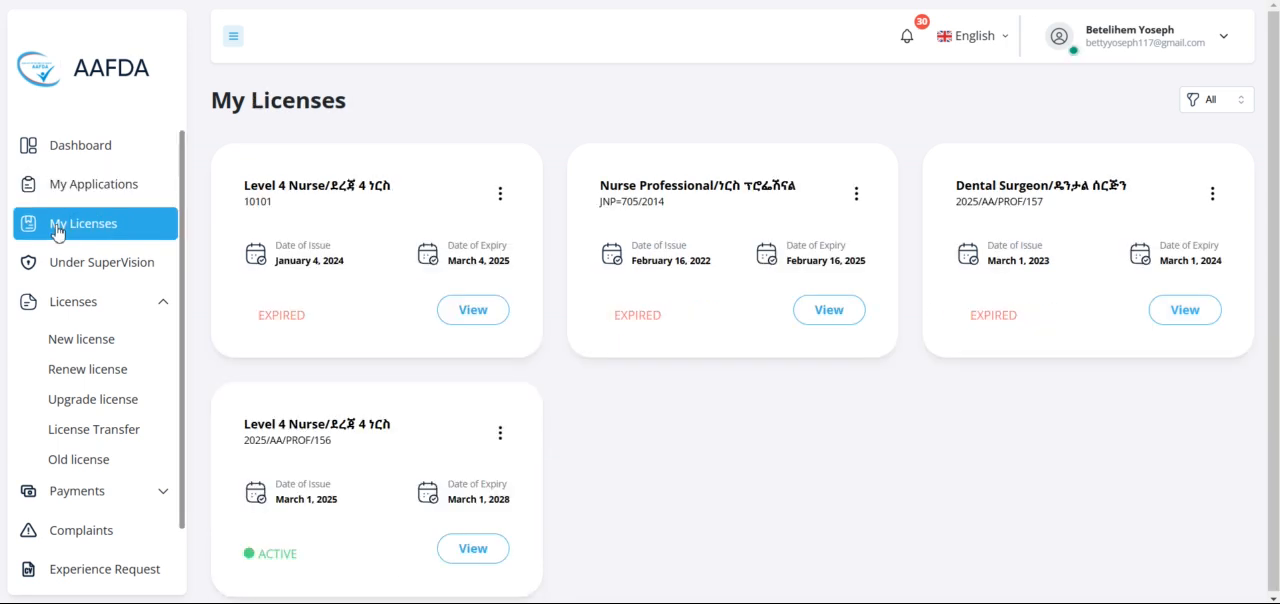
pyautogui.click(501, 194)
pyautogui.click(501, 231)
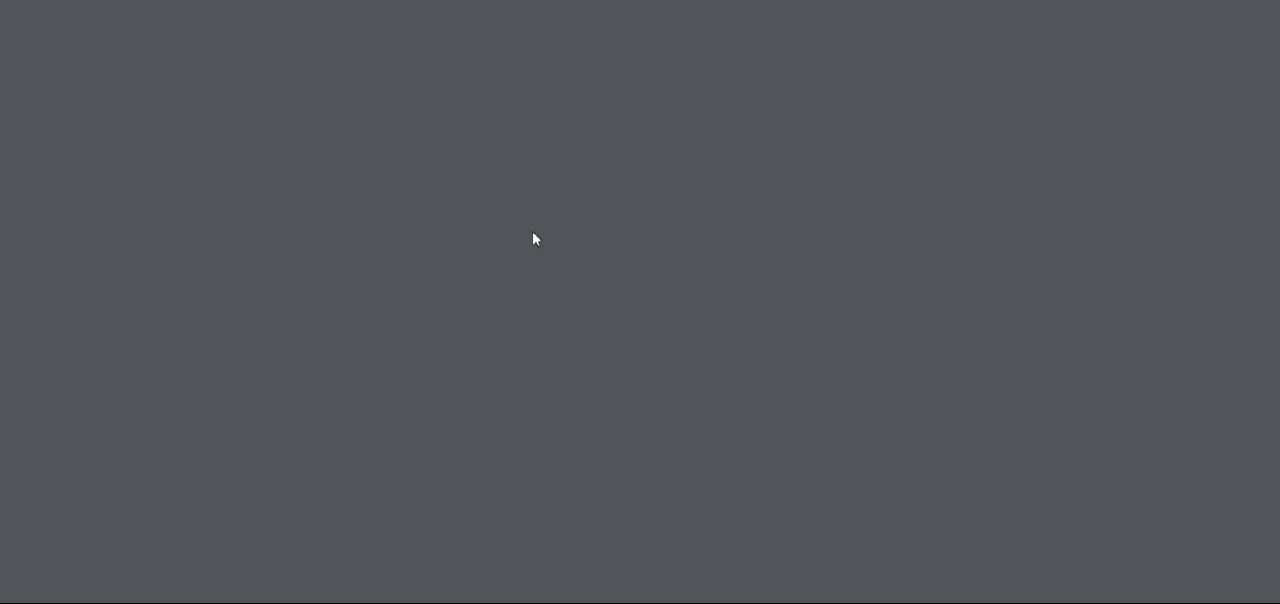
pyautogui.scroll(-1, 741, 359)
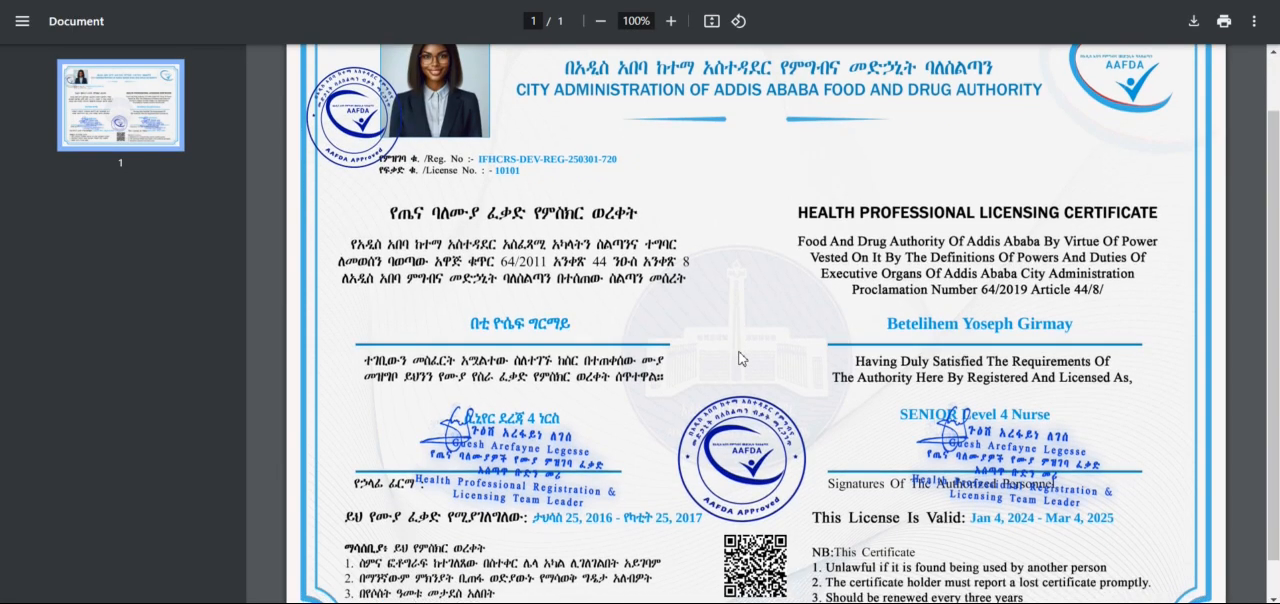